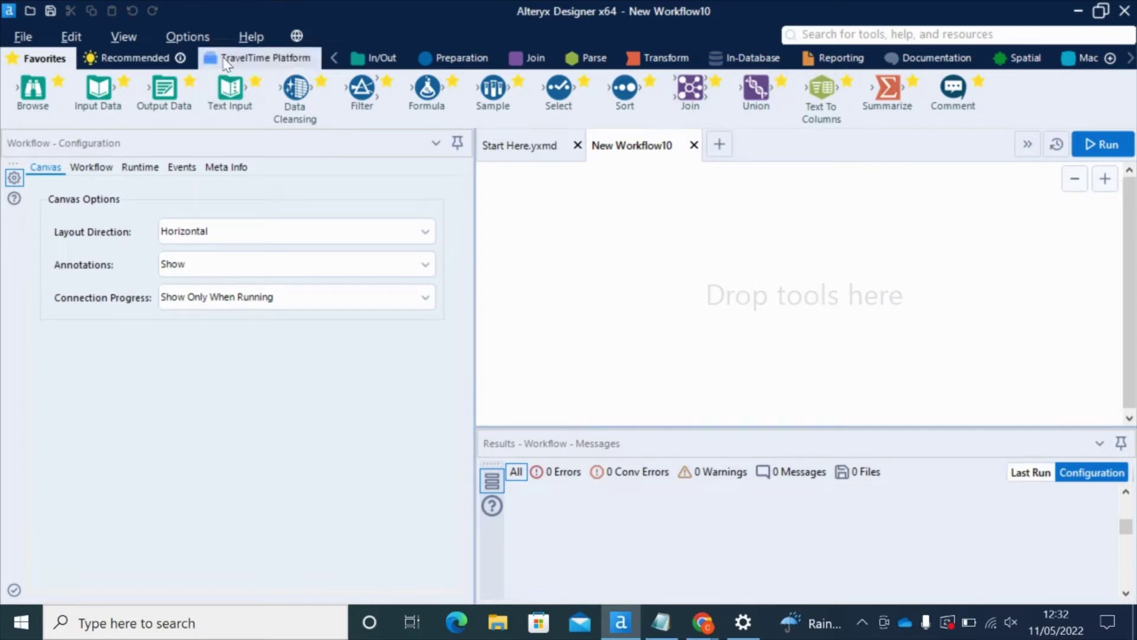
Find 'geo' among the TravelTime Platform tools and place a Geocoder tool on the canvas
left_click(246, 59)
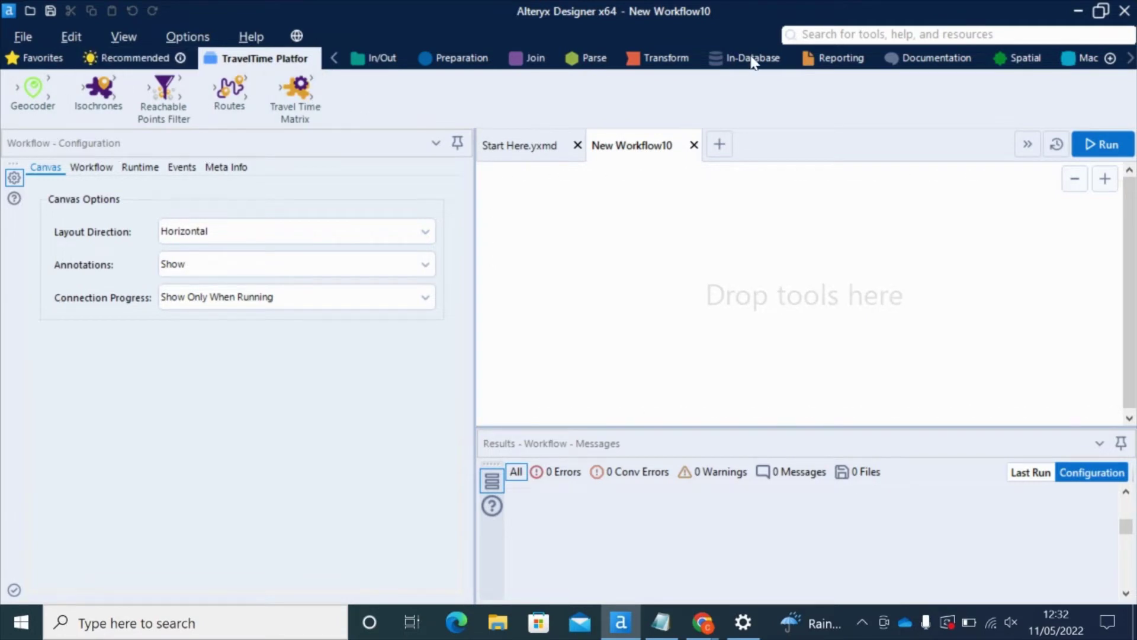
left_click(863, 36)
type("geo")
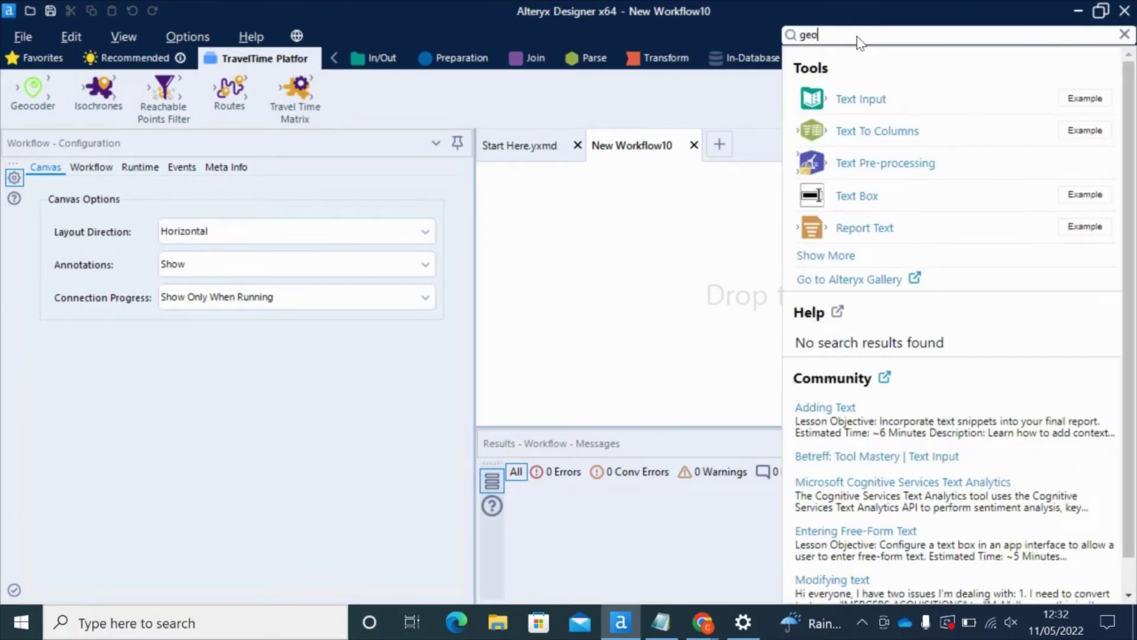
left_click_drag(863, 96, 666, 277)
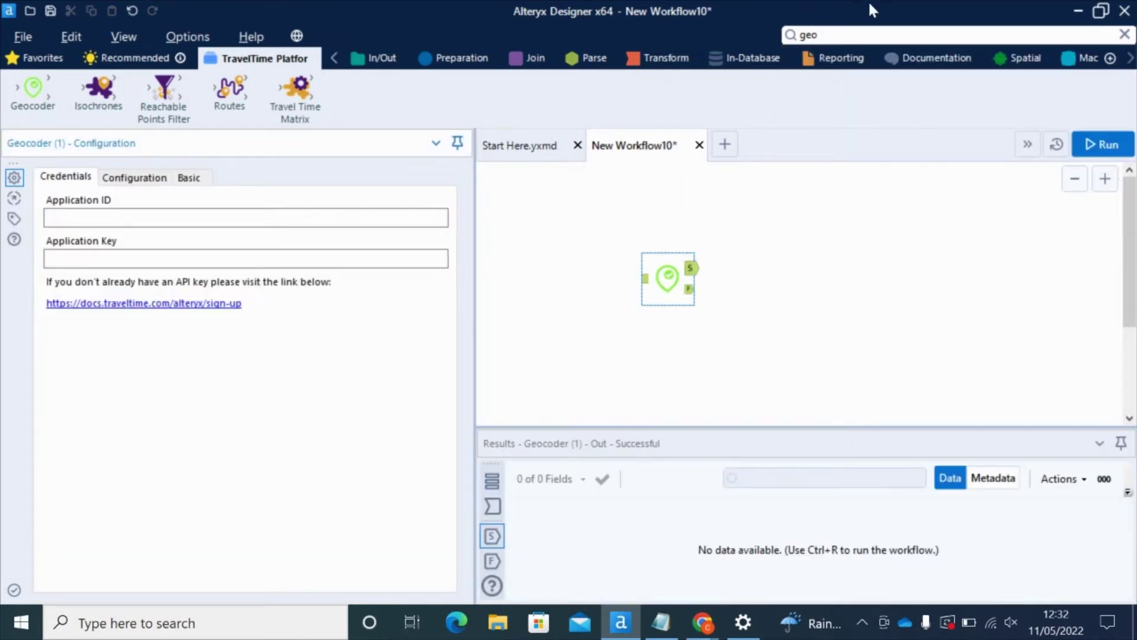
Connect an Input Data tool reading the UK_Postcodes sheet of UK_Postcodes.xlsx to the Geocoder
left_click(847, 31)
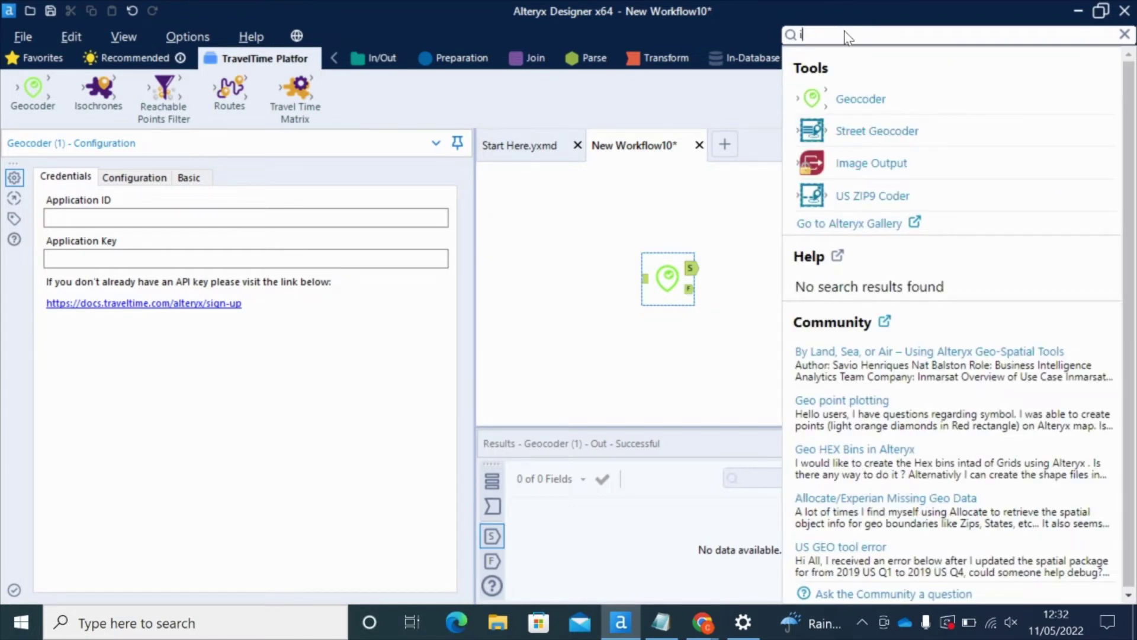
type("input")
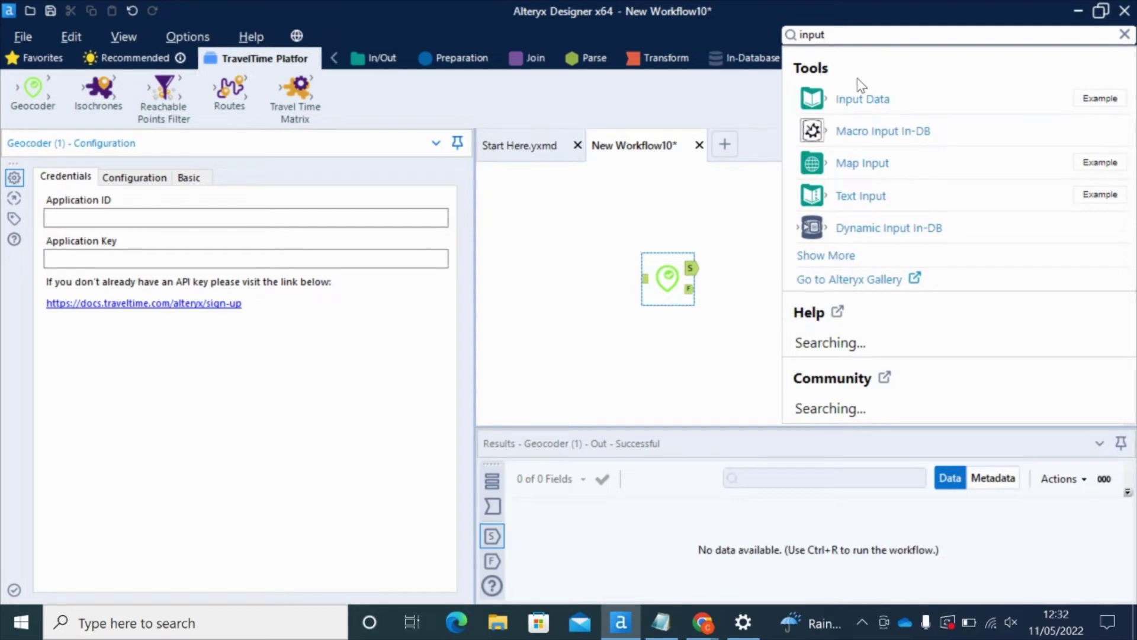
left_click_drag(862, 99, 583, 278)
left_click(449, 186)
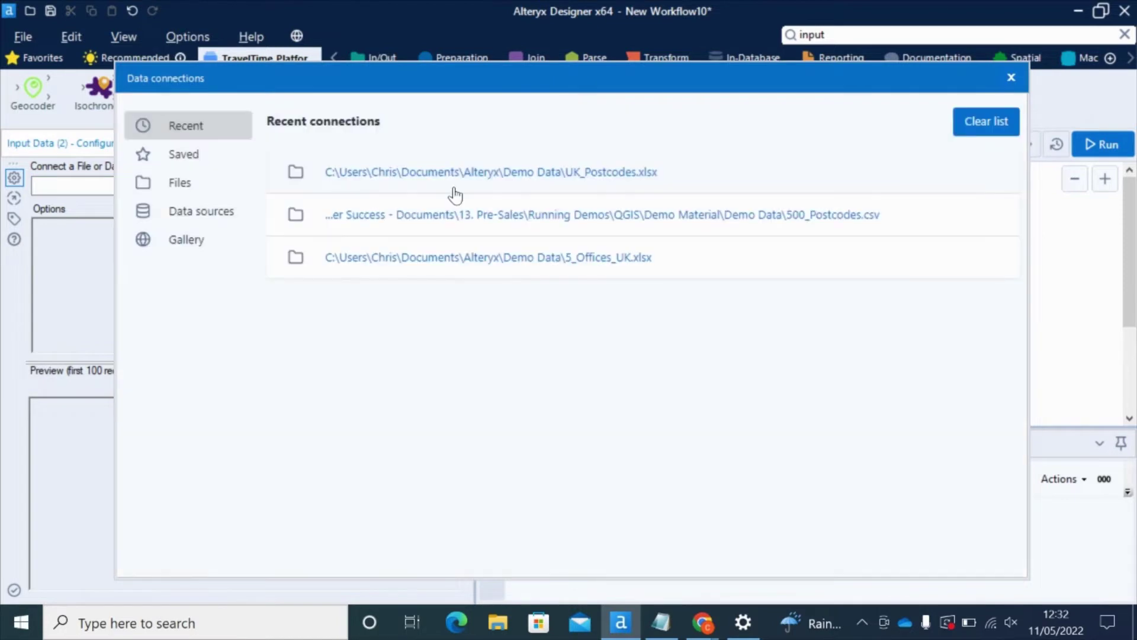
left_click(526, 173)
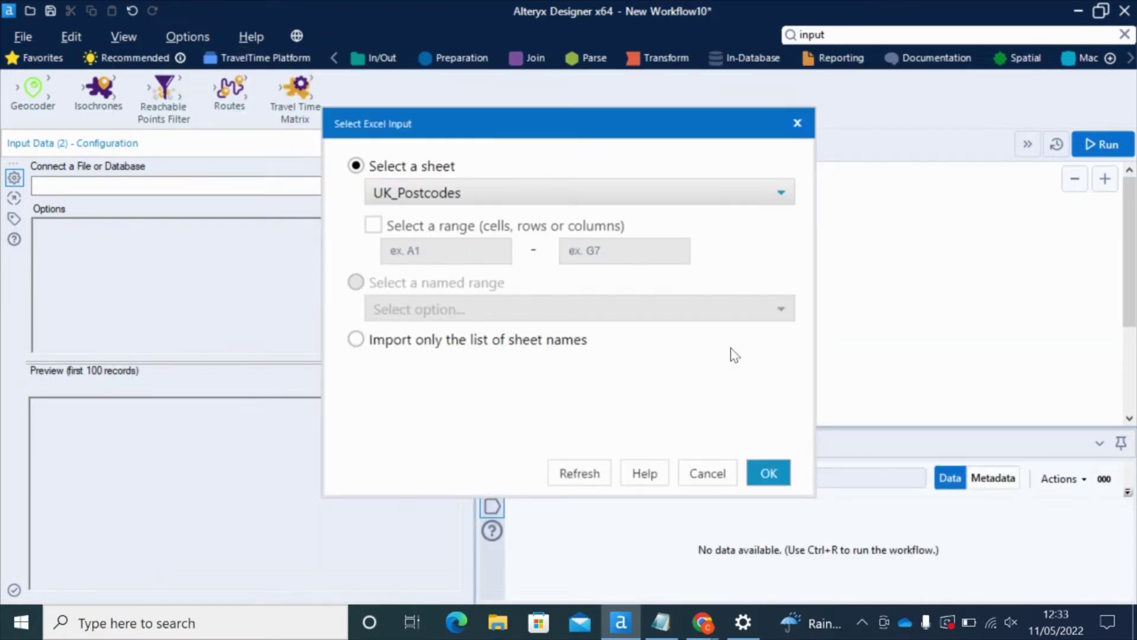
left_click(769, 472)
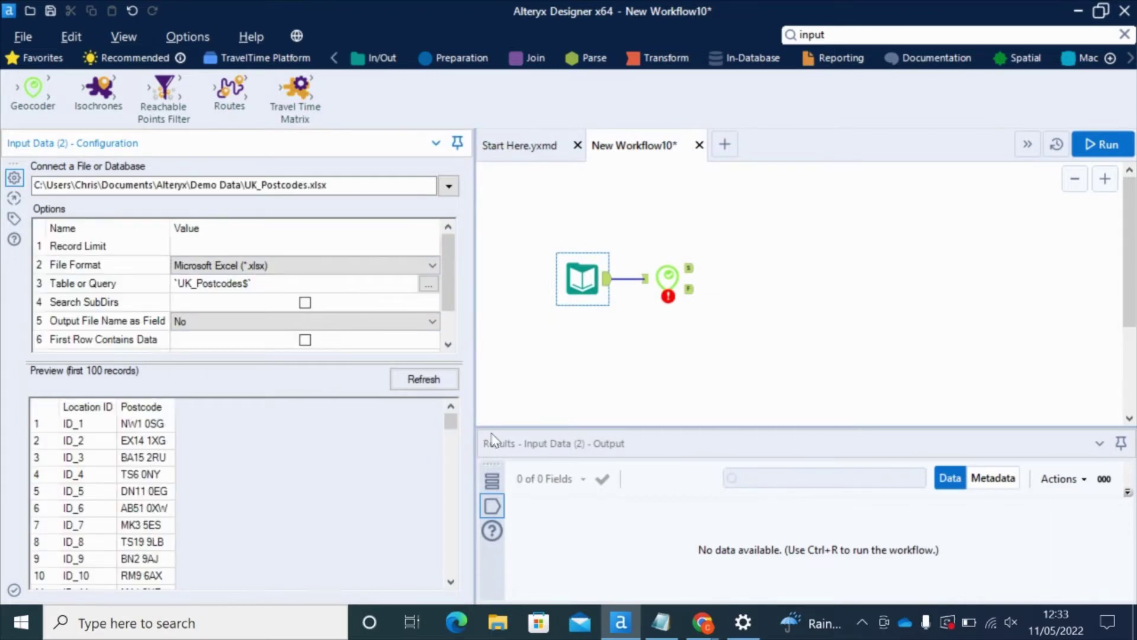
left_click_drag(449, 421, 448, 397)
Paste the TravelTime Application ID and Application Key into the Geocoder's Credentials tab
left_click(664, 276)
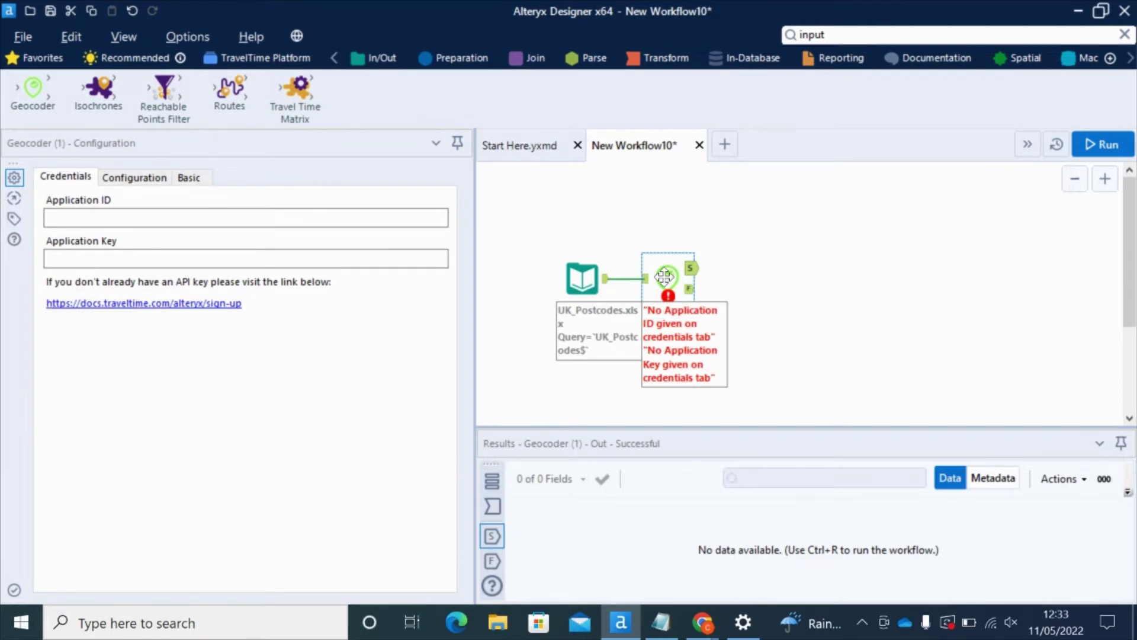
left_click(158, 218)
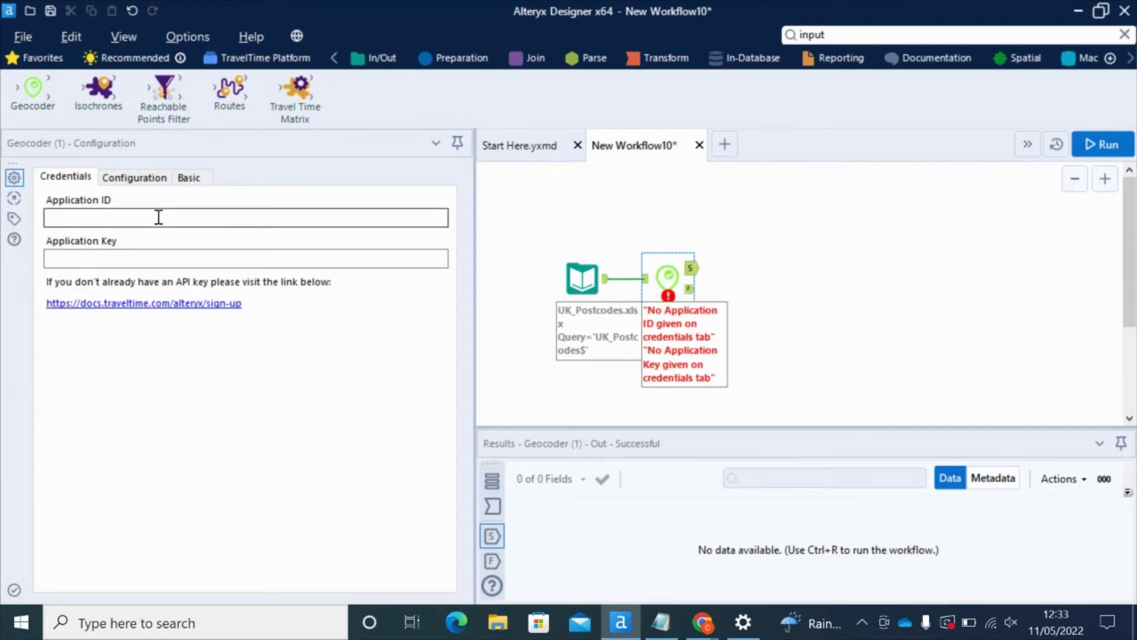
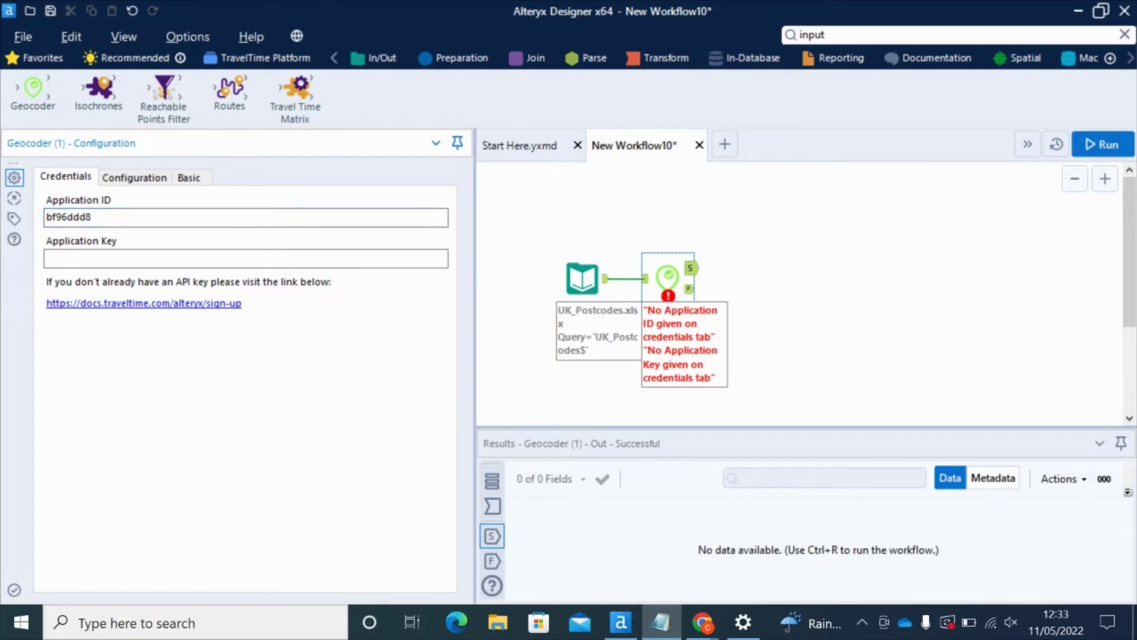
left_click(151, 259)
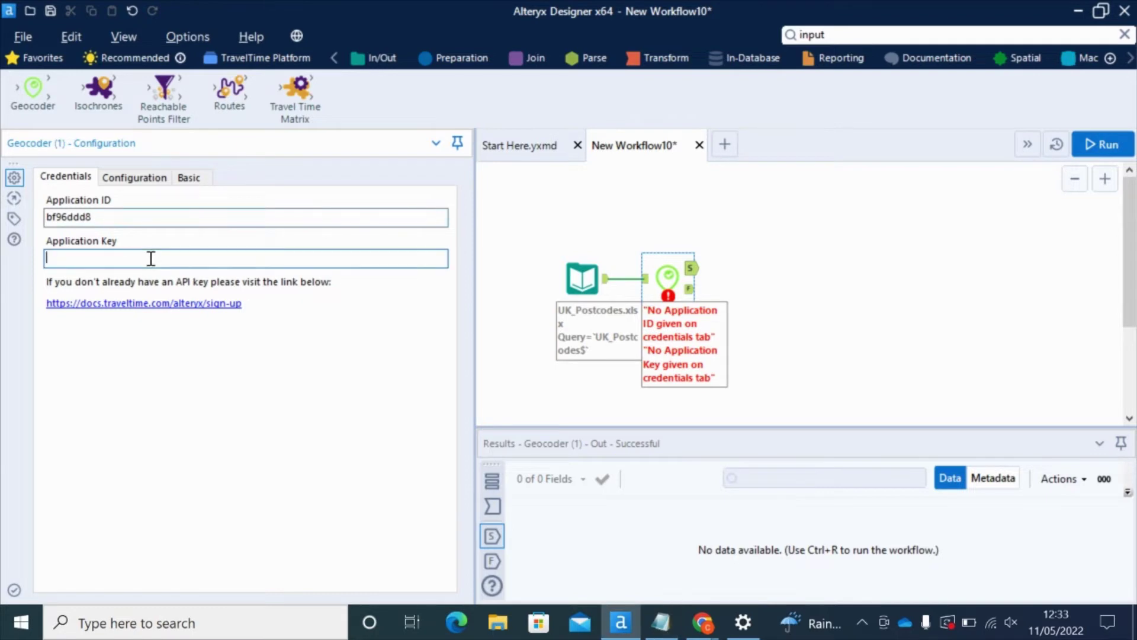
key("ctrl+v")
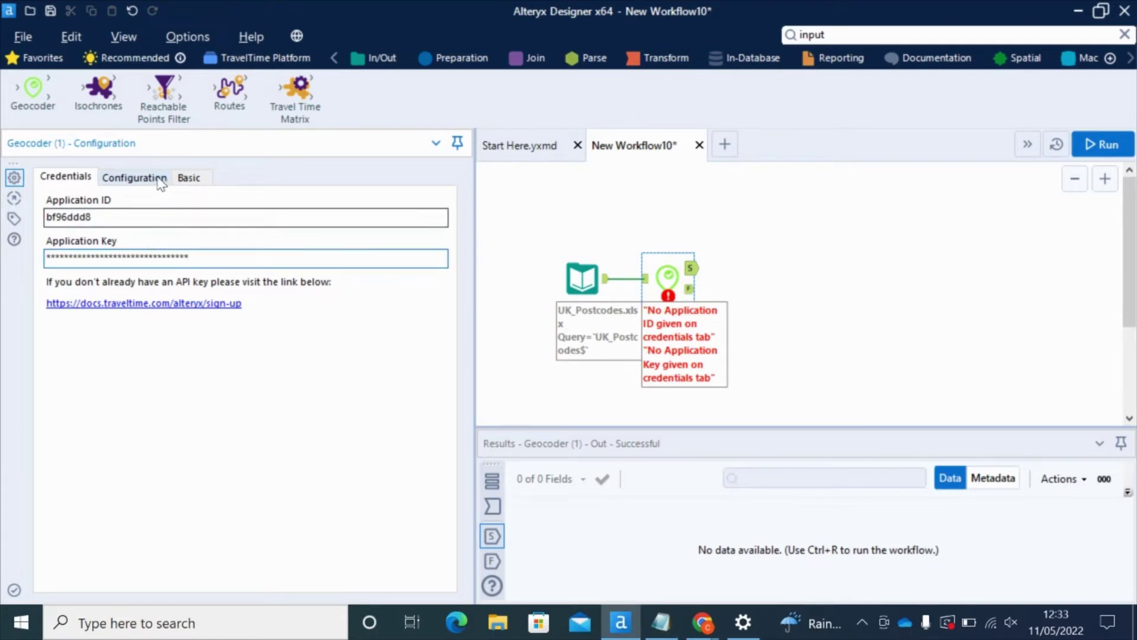
left_click(141, 183)
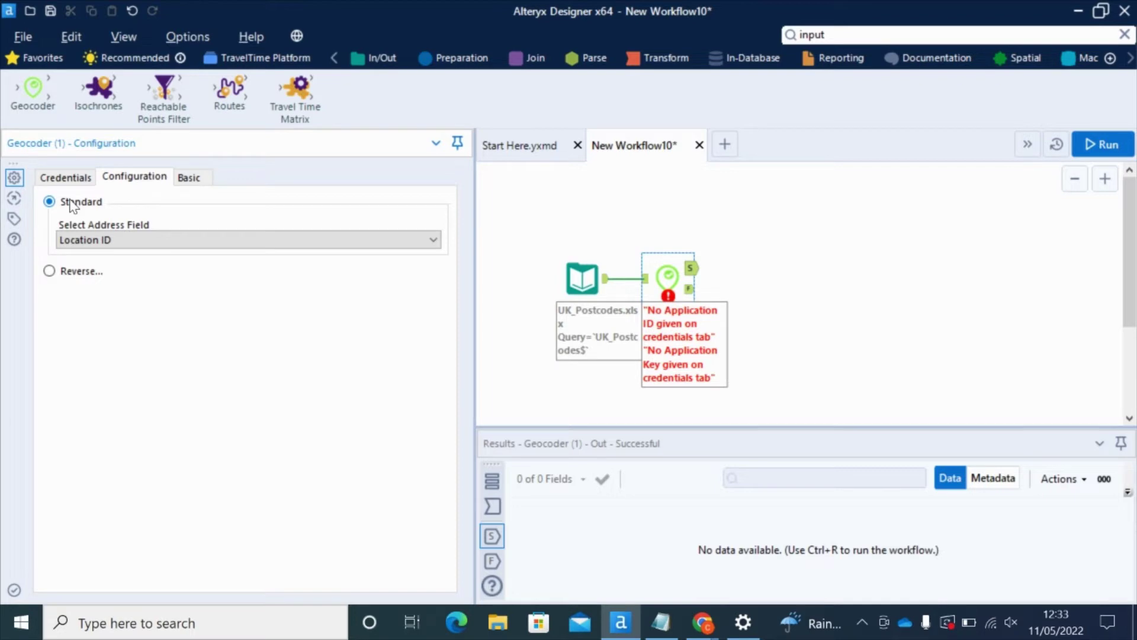
Keep the Geocoder in Standard mode and set Postcode as its address field
left_click(49, 271)
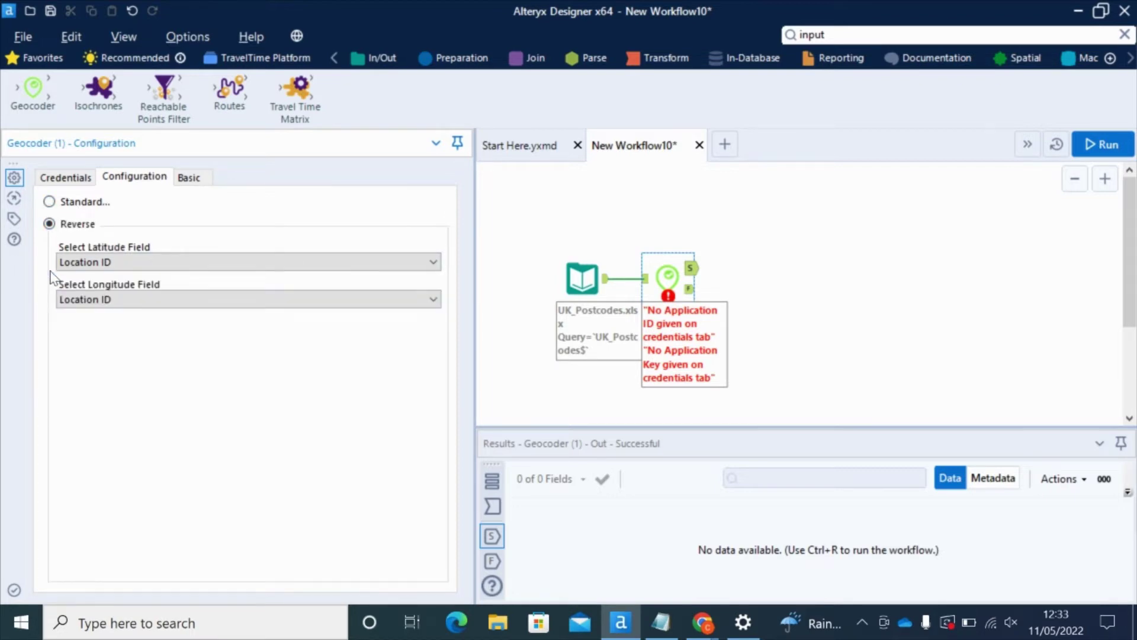
left_click(50, 202)
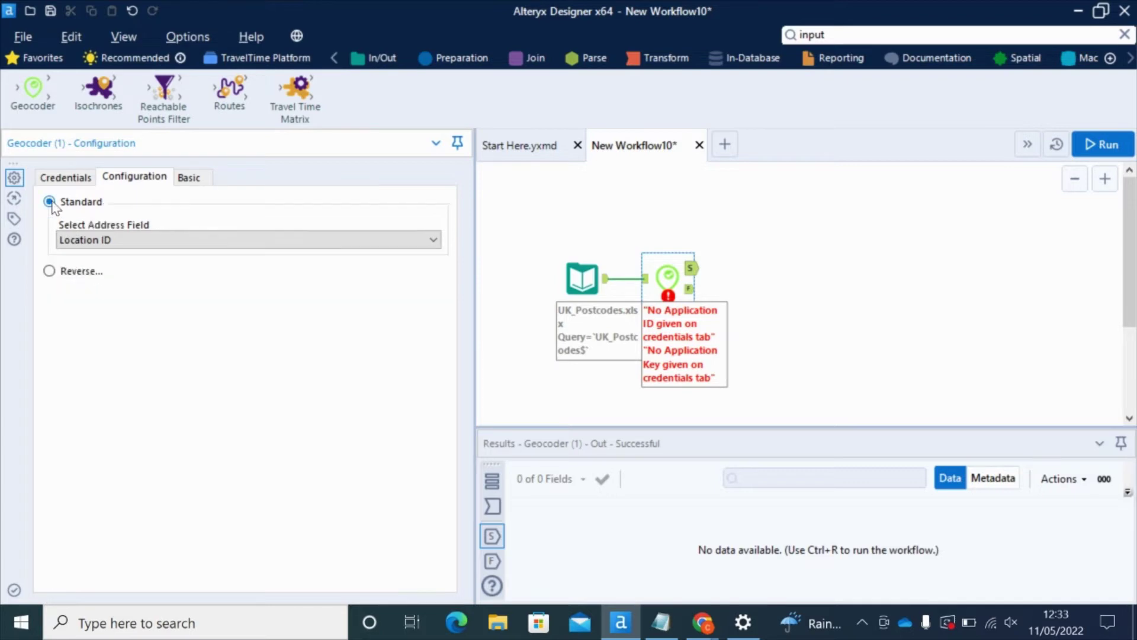
left_click(188, 244)
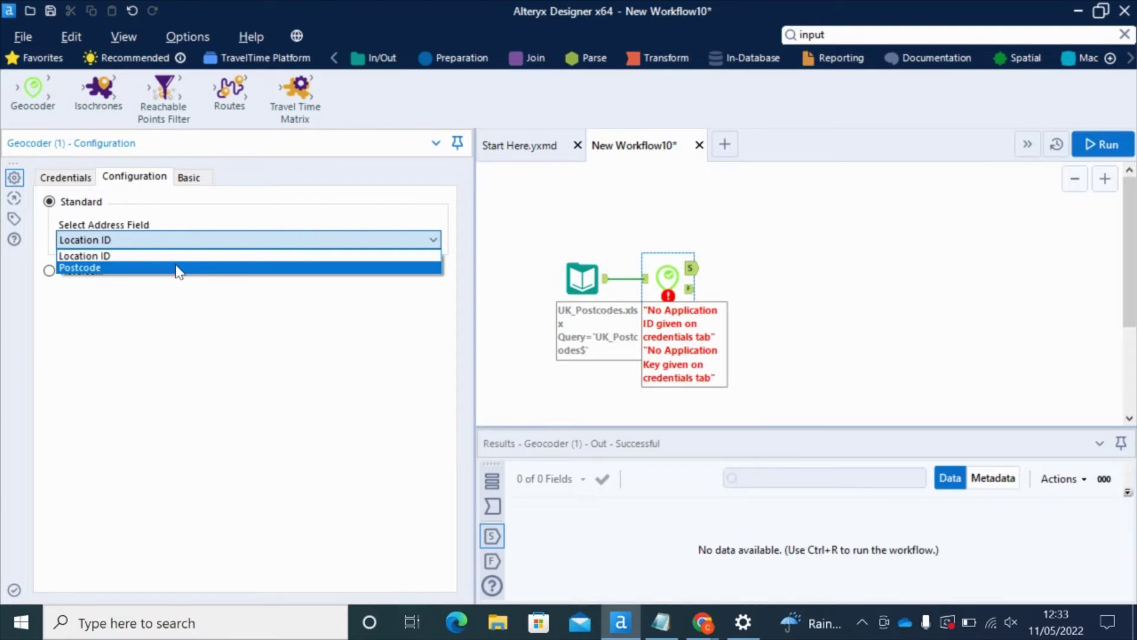
left_click(178, 269)
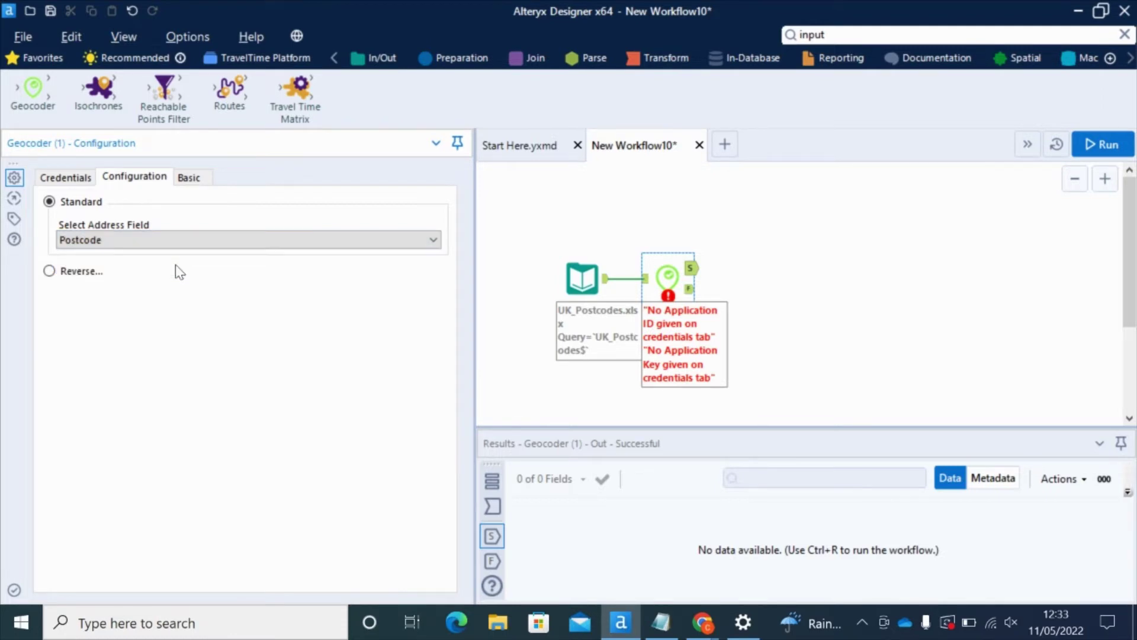
left_click(197, 183)
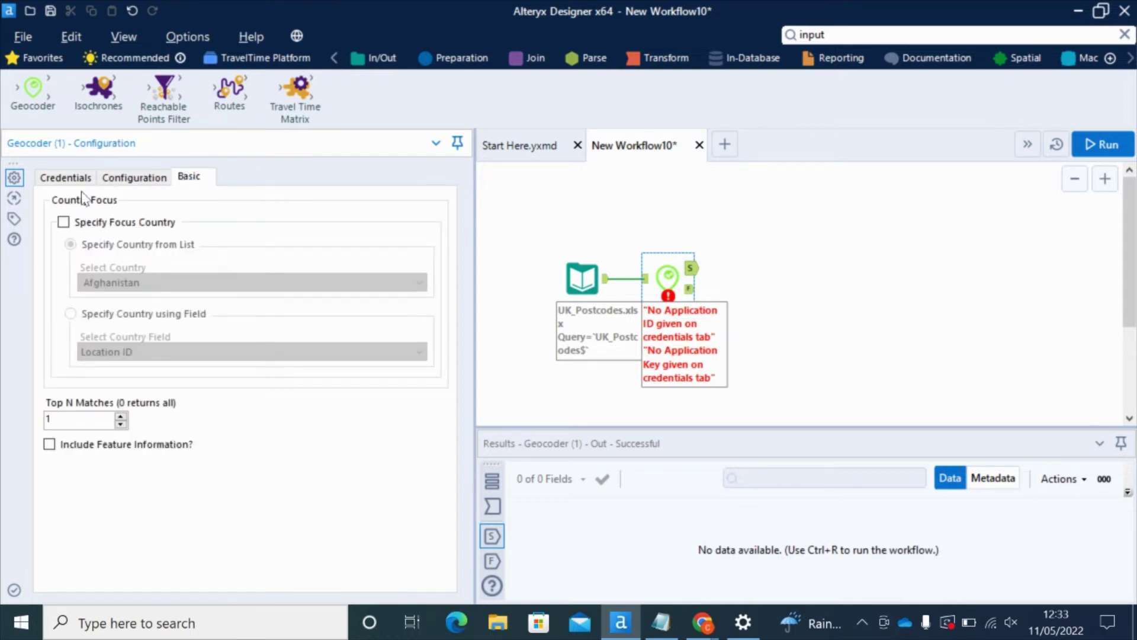
Enable Specify Focus Country and choose United Kingdom of Great Britain and Northern Ireland
left_click(64, 223)
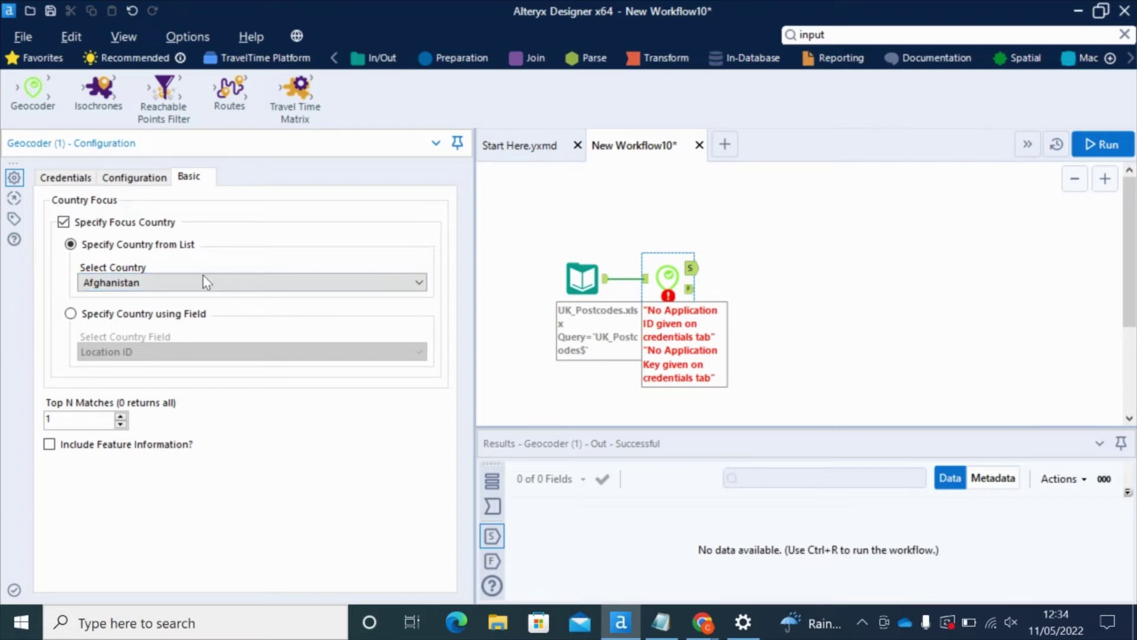
left_click(227, 285)
left_click_drag(419, 329, 420, 604)
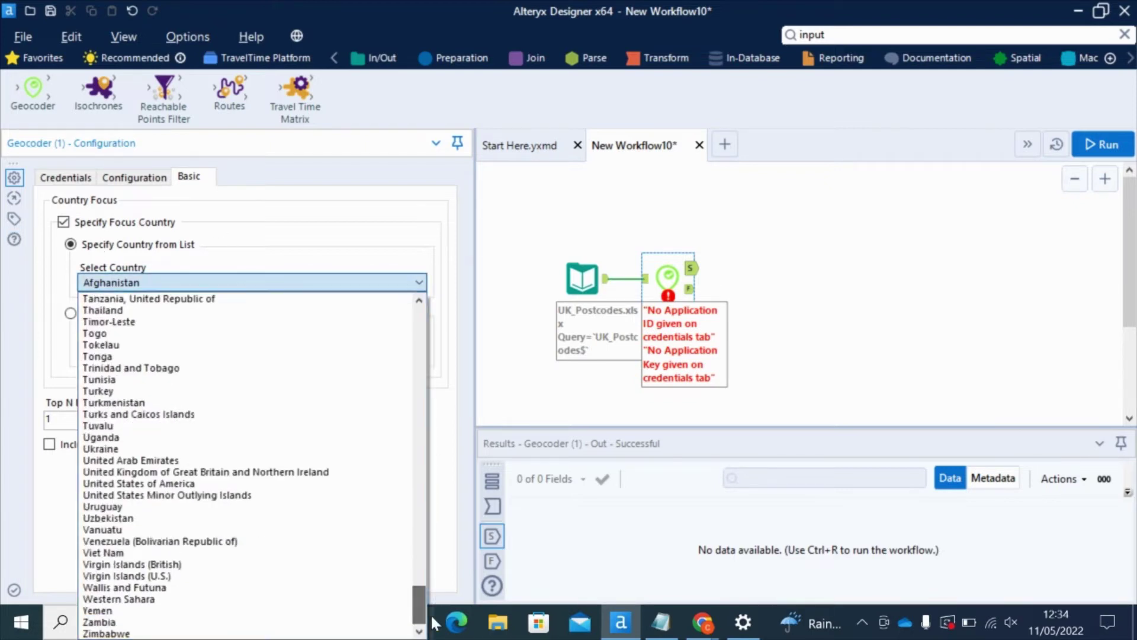
left_click(212, 477)
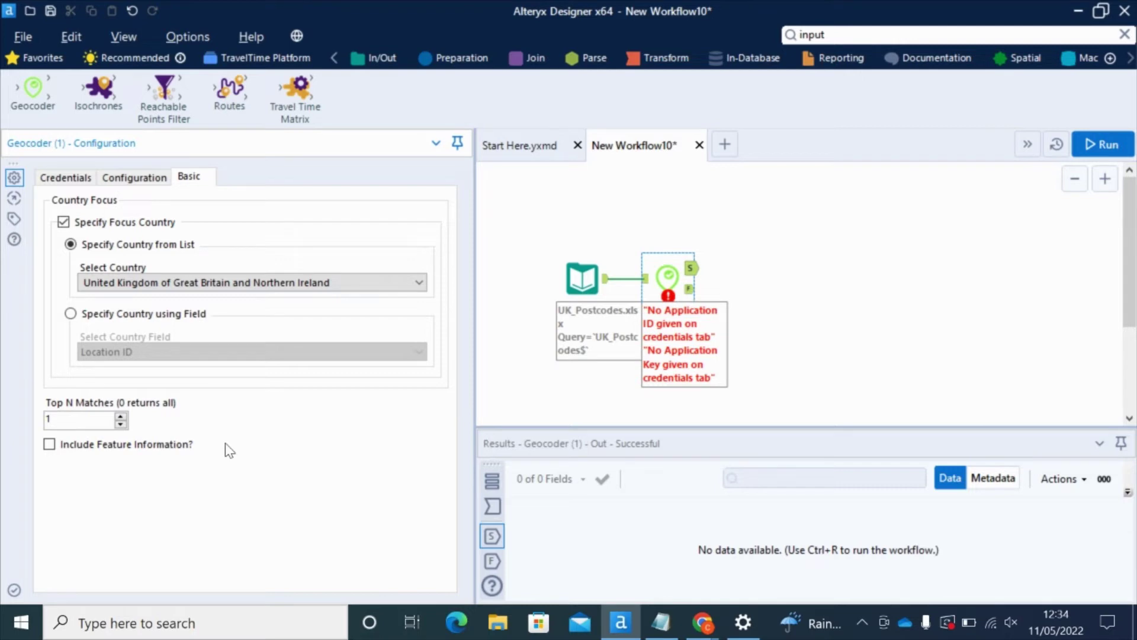
Add Browse tools to both Geocoder outputs and run the workflow
right_click(666, 276)
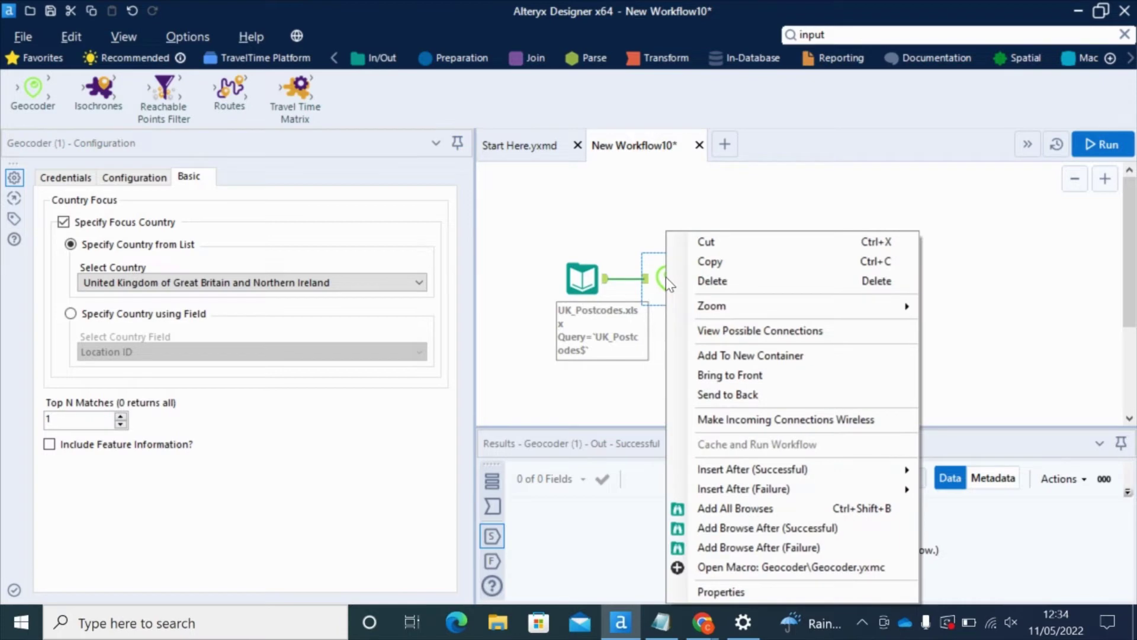
left_click(755, 509)
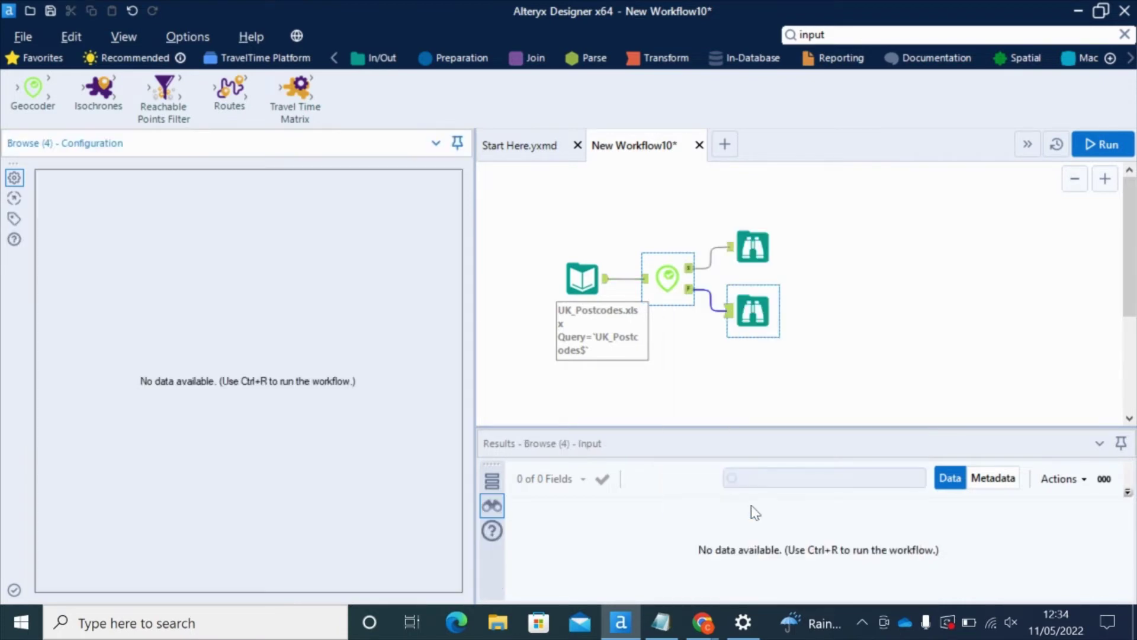
left_click(1102, 147)
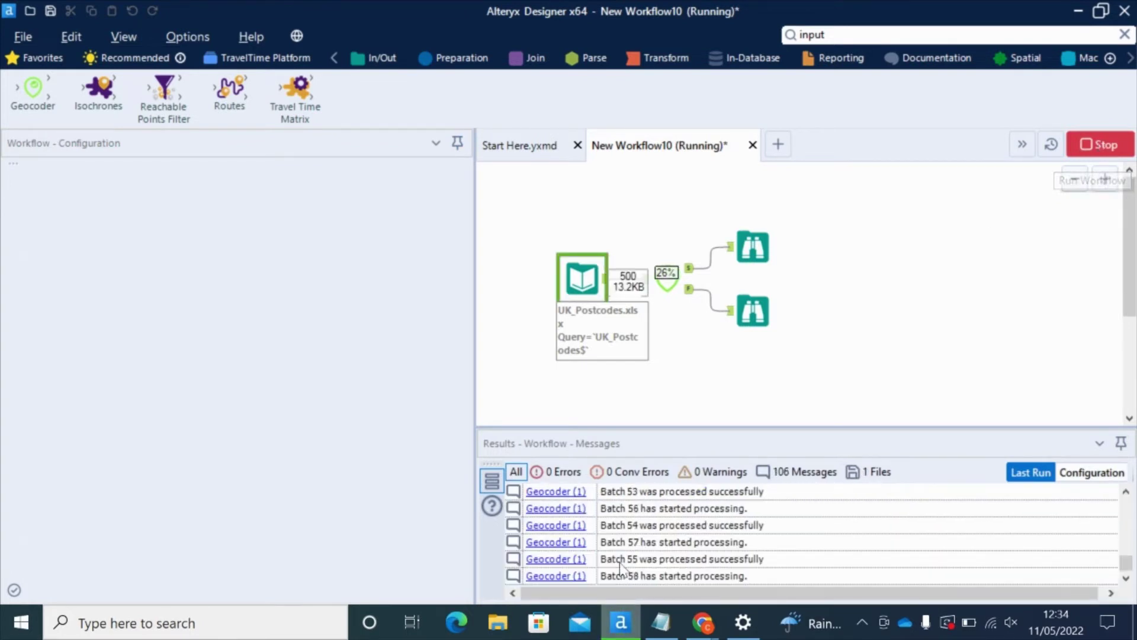
left_click_drag(701, 427, 708, 380)
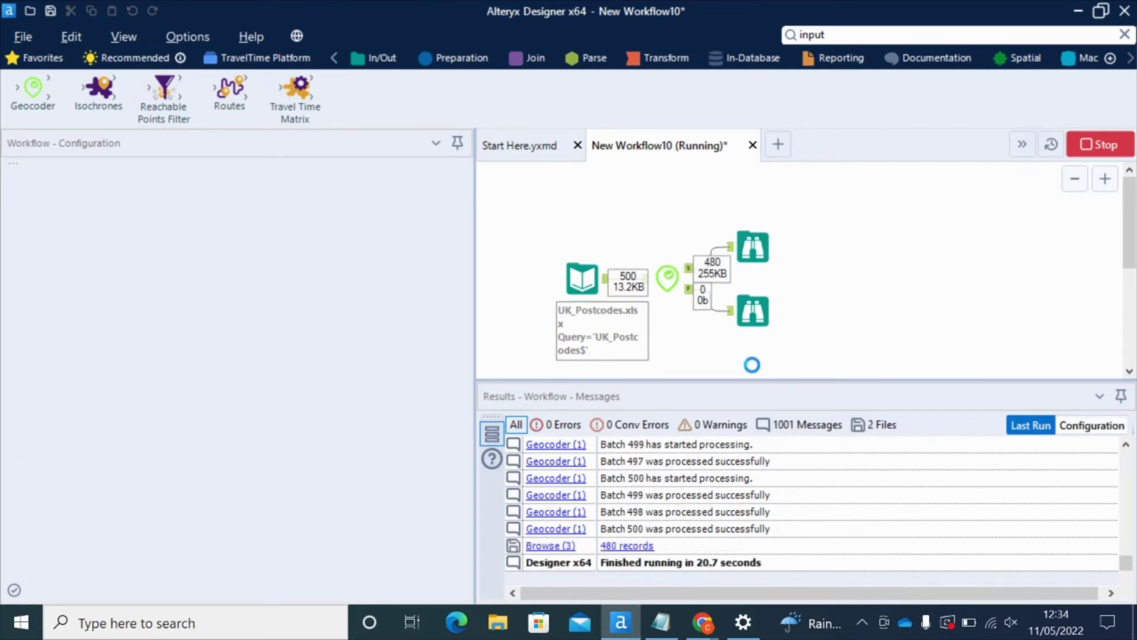
left_click(735, 372)
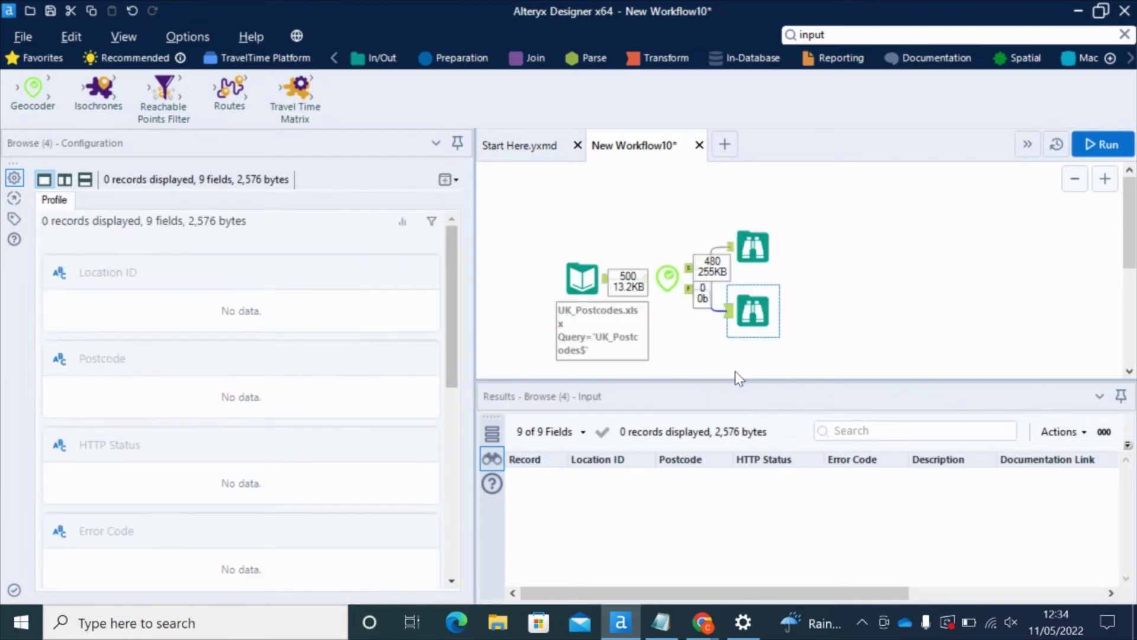
Show the 480 geocoded postcodes with their map and highlight record 2
left_click(751, 244)
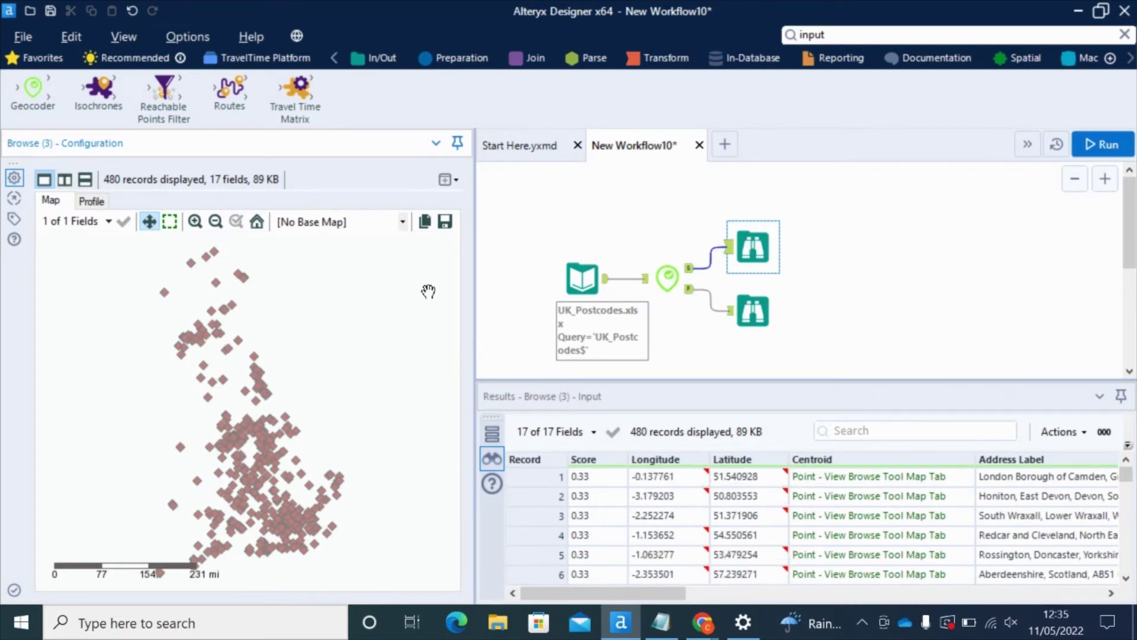
left_click_drag(598, 382, 596, 299)
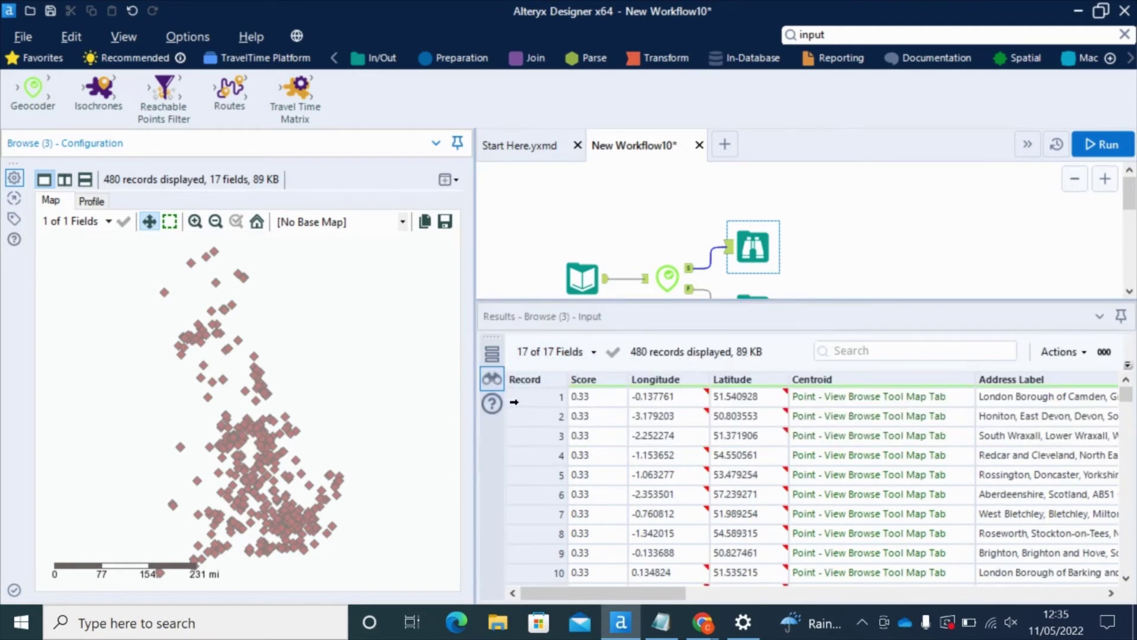
left_click(527, 415)
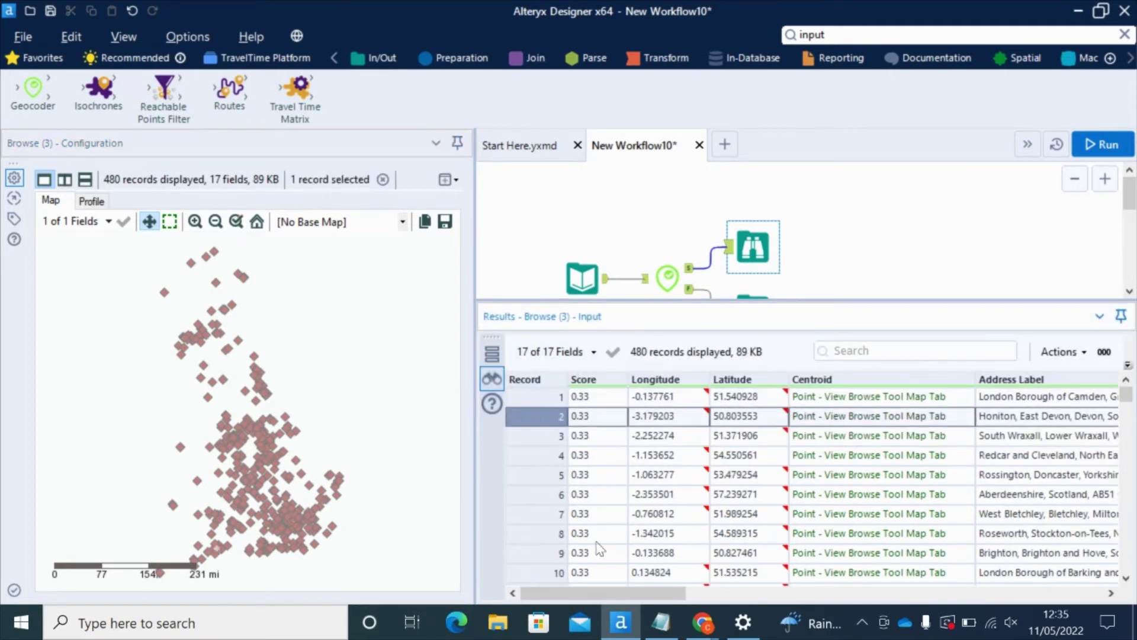
mouse_move(681, 398)
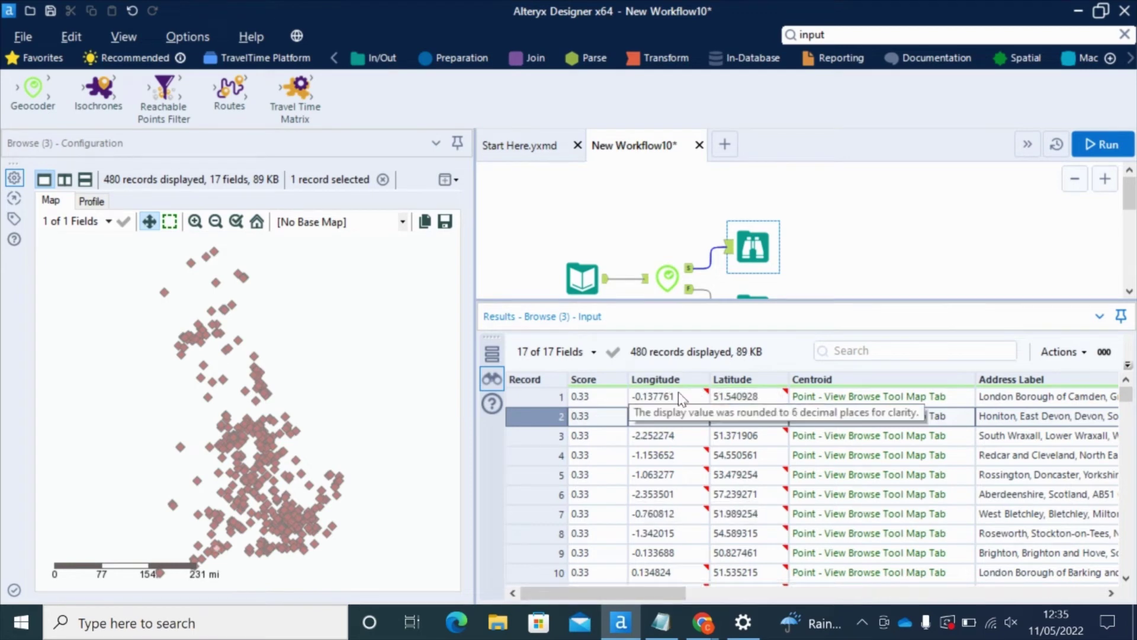
left_click_drag(610, 599, 497, 616)
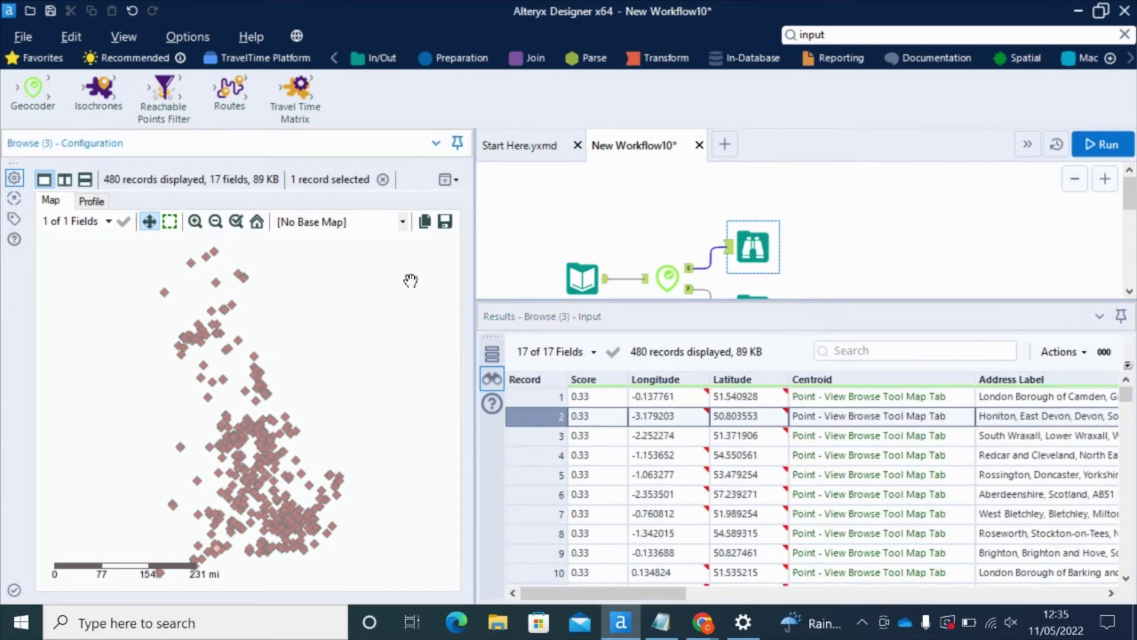
Switch the Browse map's base map to Alteryx Light and enlarge the workflow canvas
left_click(402, 222)
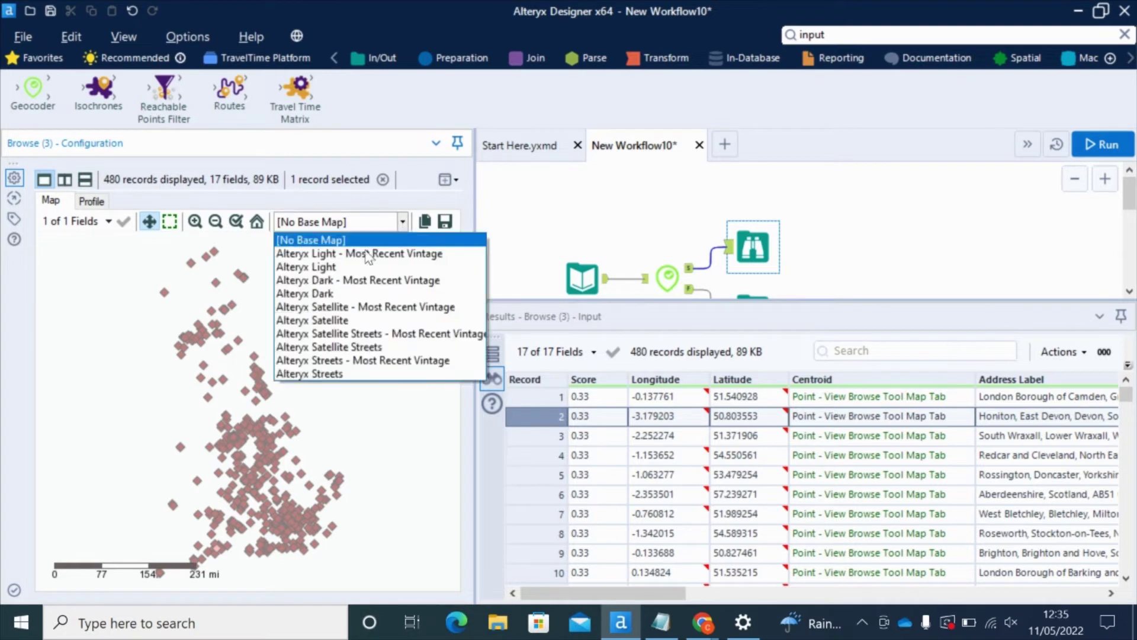
left_click(359, 267)
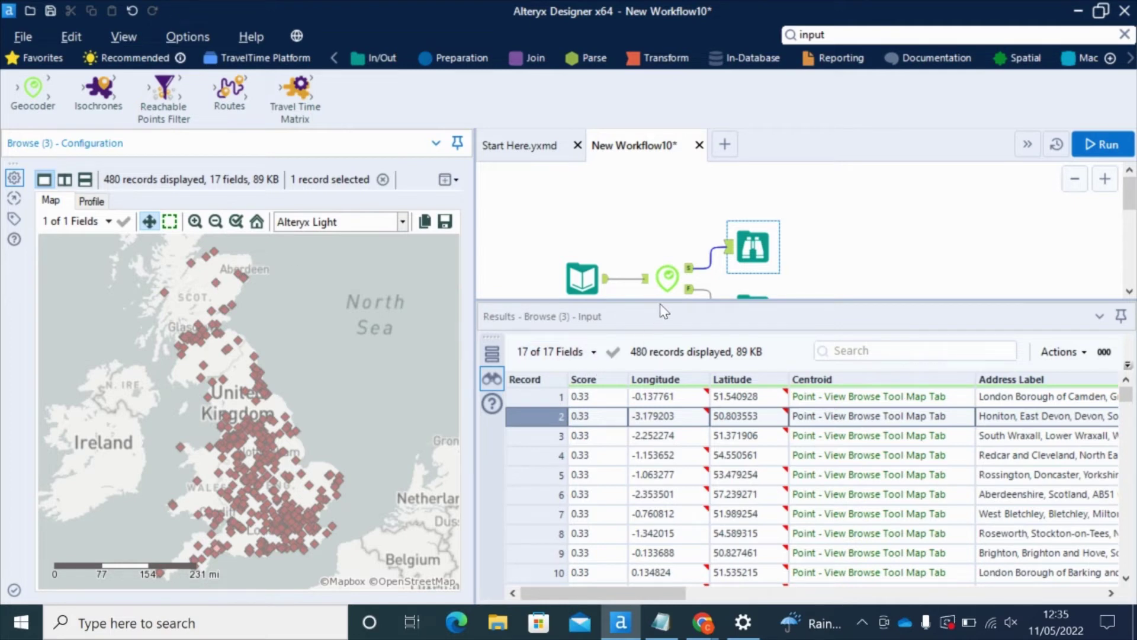
left_click_drag(663, 301, 649, 422)
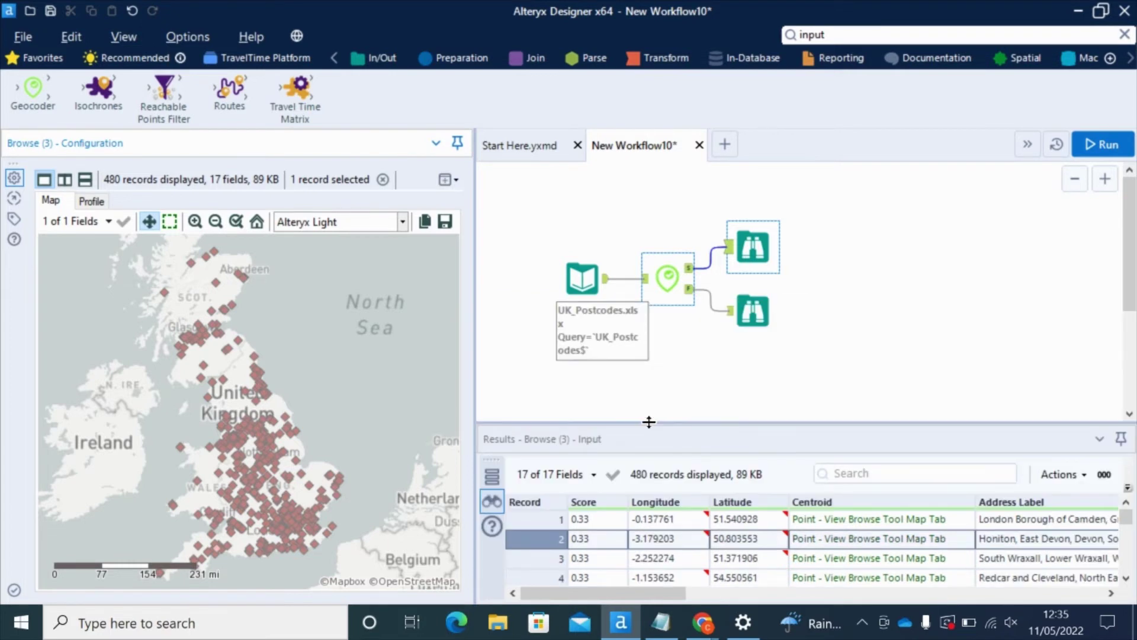
left_click(594, 286)
Delete the spreadsheet input and connect a new Text Input tool to the Geocoder
right_click(594, 287)
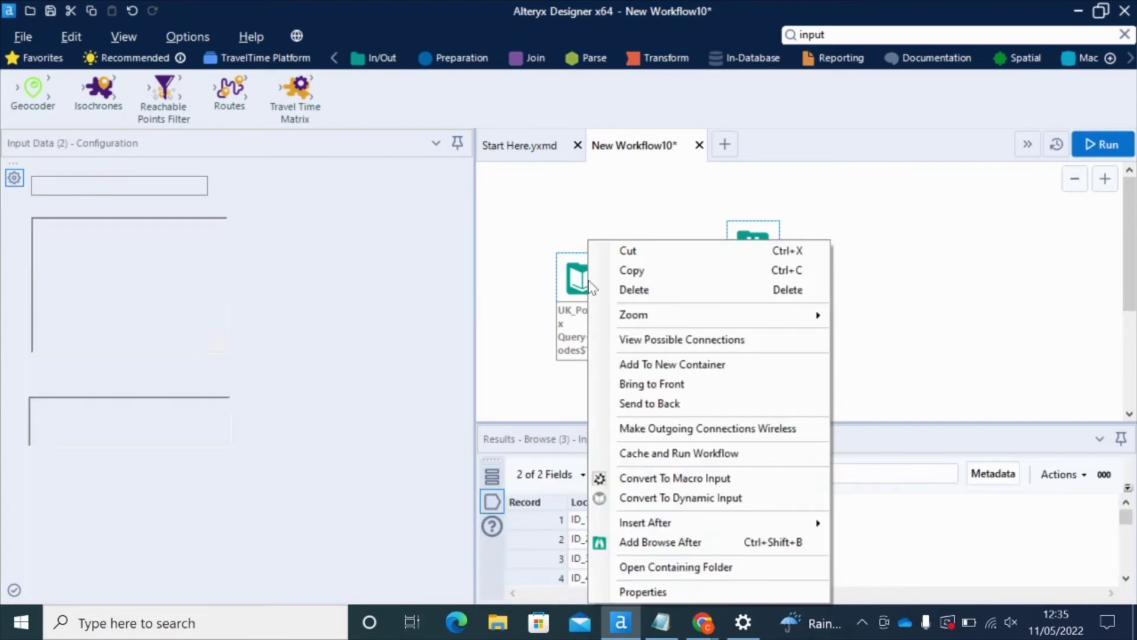
key("Escape")
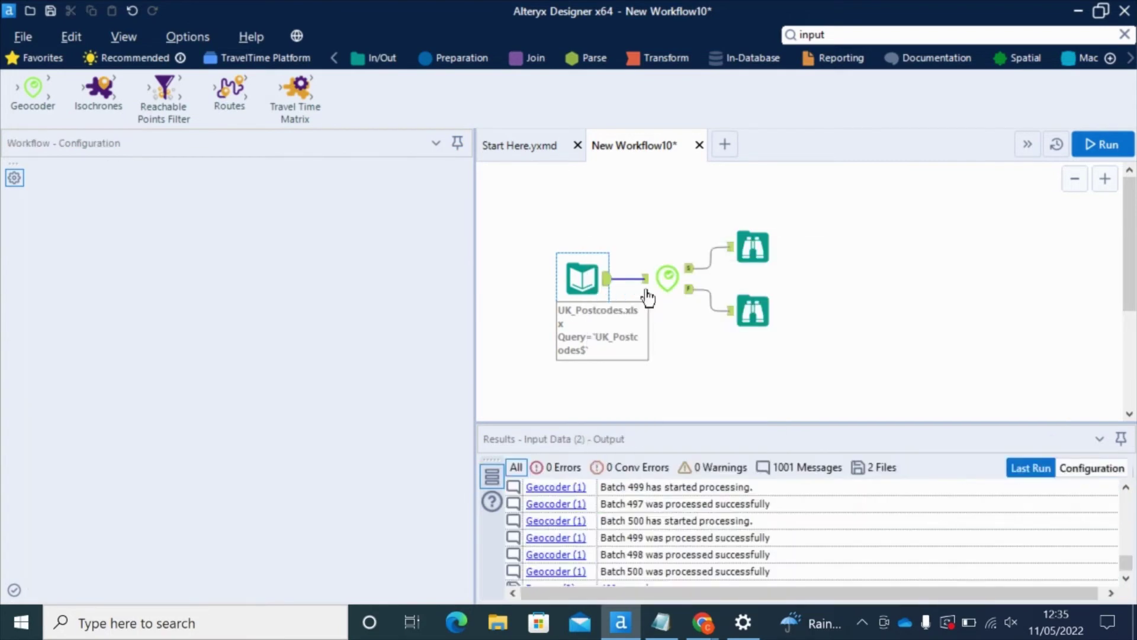
key("Delete")
left_click(841, 28)
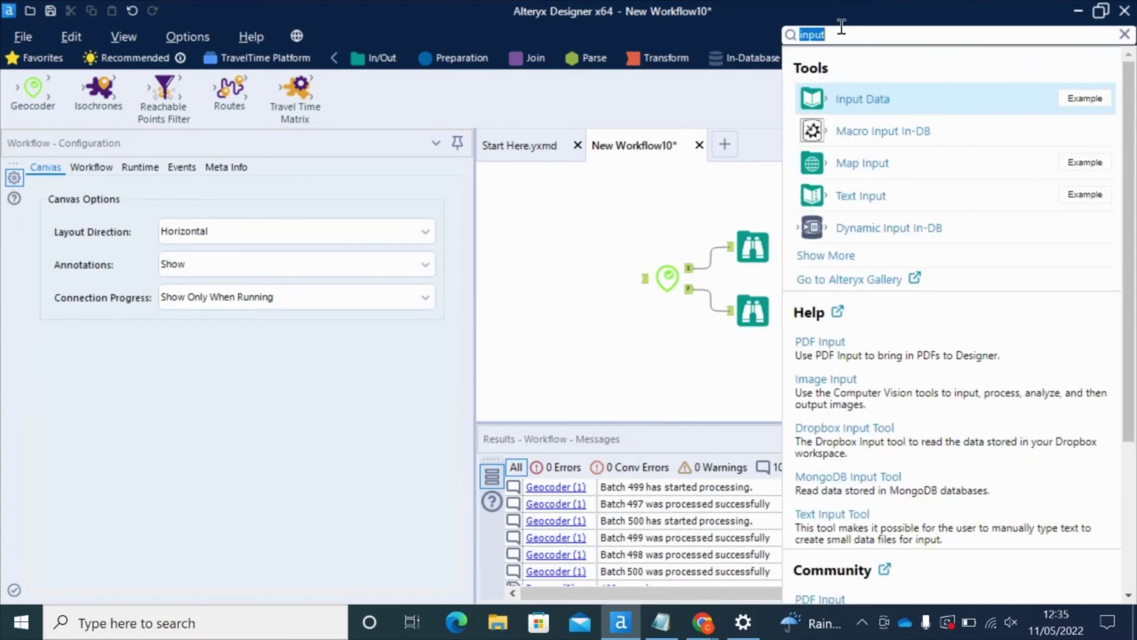
left_click_drag(861, 193, 591, 279)
Give the Text Input columns Lat and Long with values 51.15 and 0.01, then run
left_click(70, 195)
type("Lat")
key("Tab")
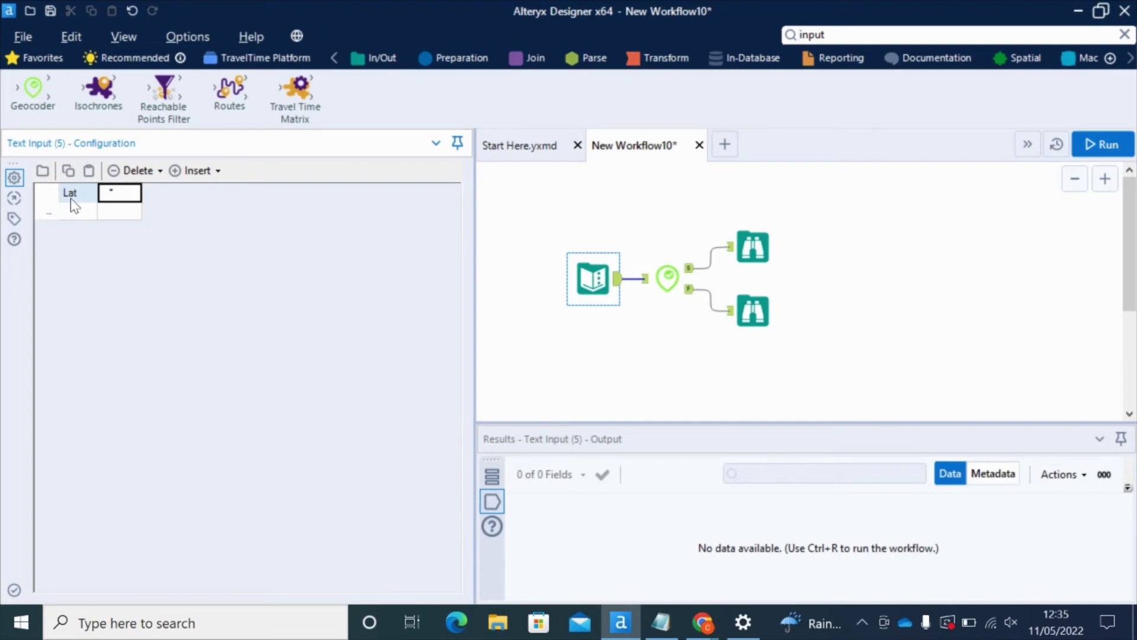
type("Long")
left_click(75, 206)
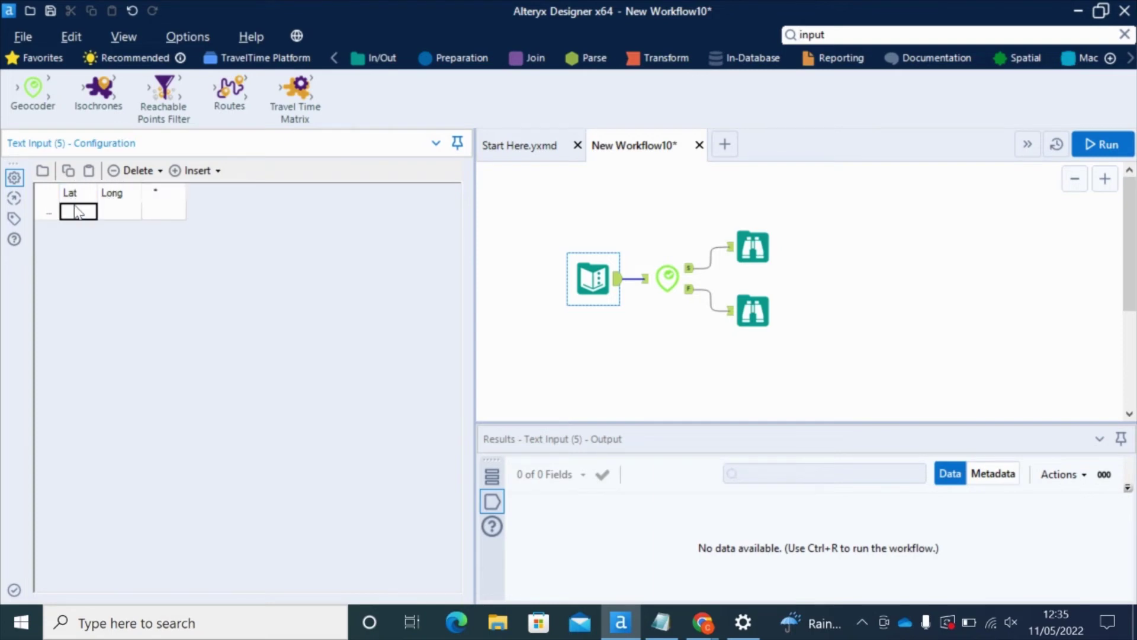
type("51")
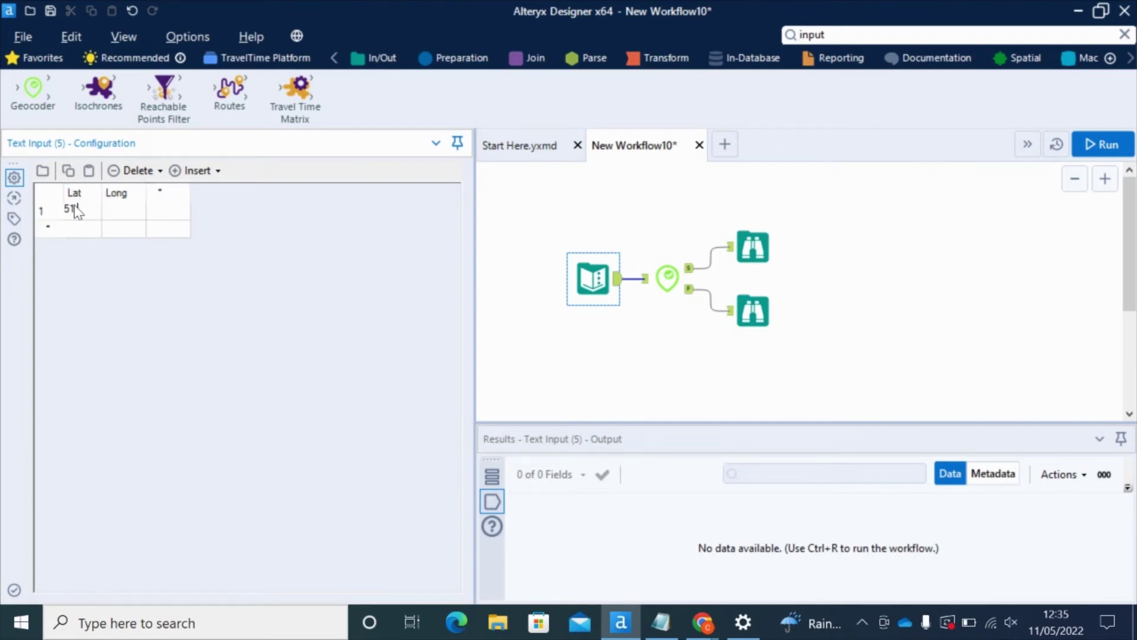
type("5")
left_click(122, 215)
type("0.01")
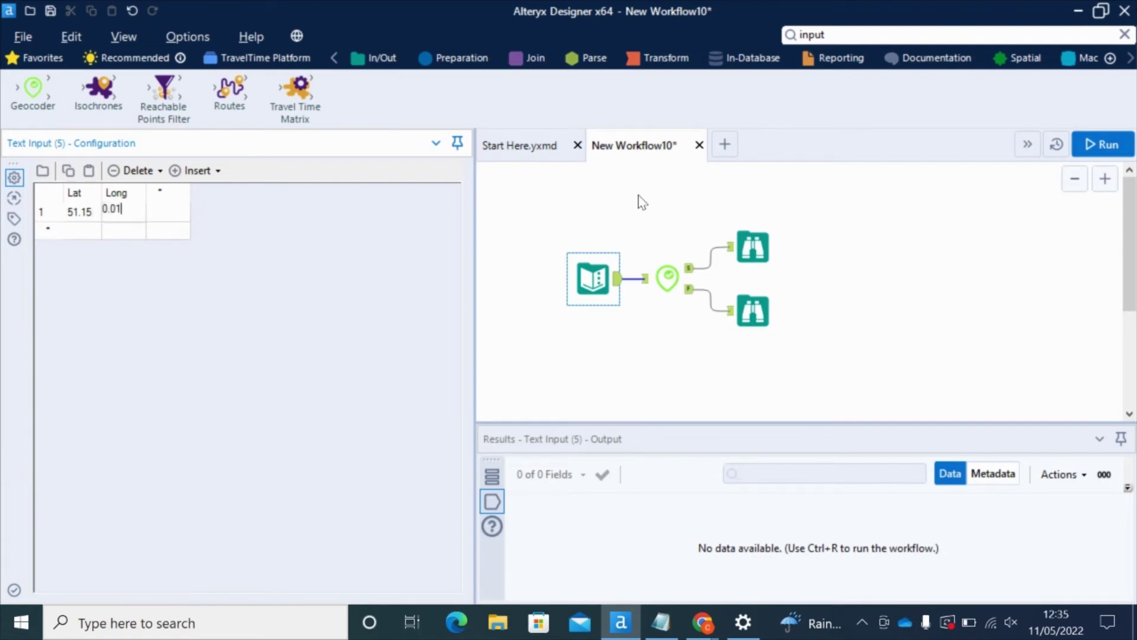
left_click(666, 224)
key("ctrl+r")
left_click(668, 278)
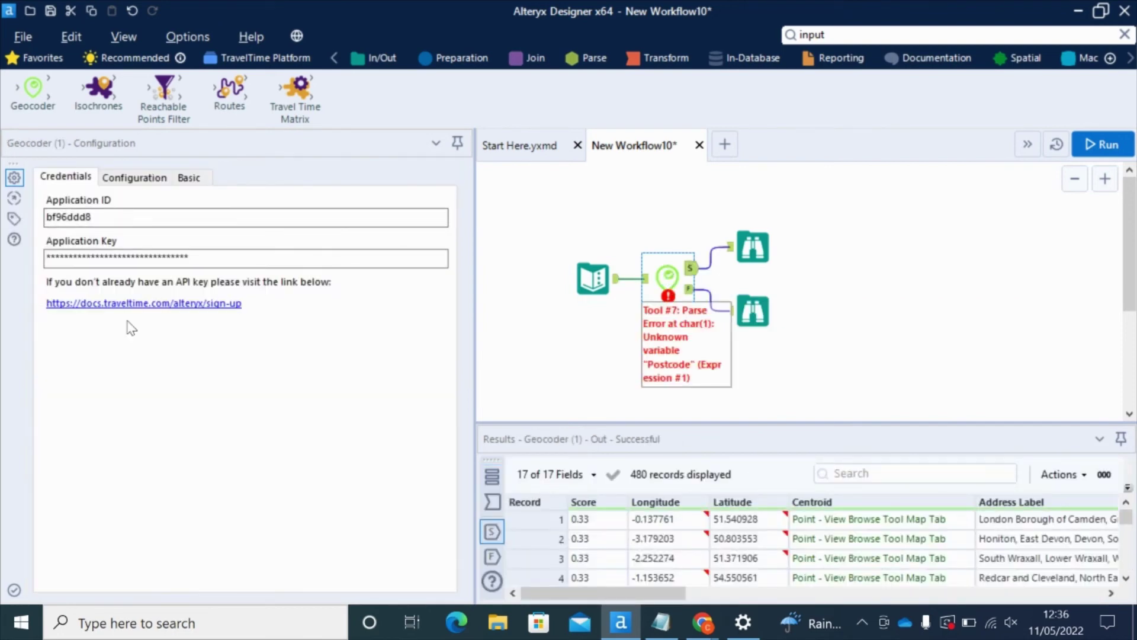
Switch the Geocoder to Reverse mode with Long as the longitude field and run it
left_click(136, 179)
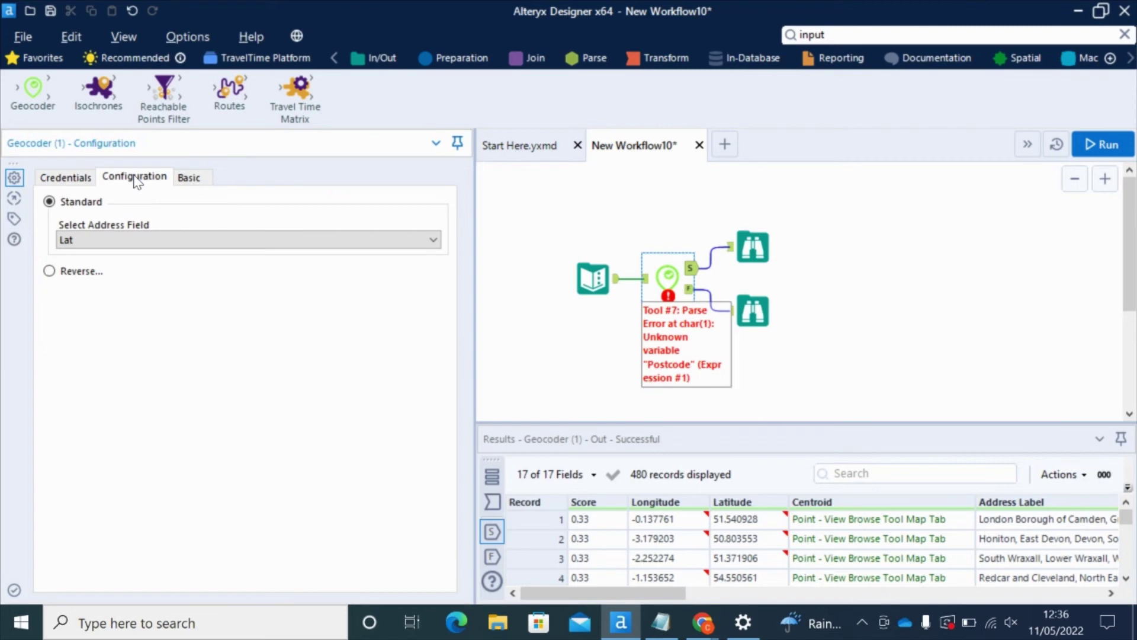
left_click(49, 272)
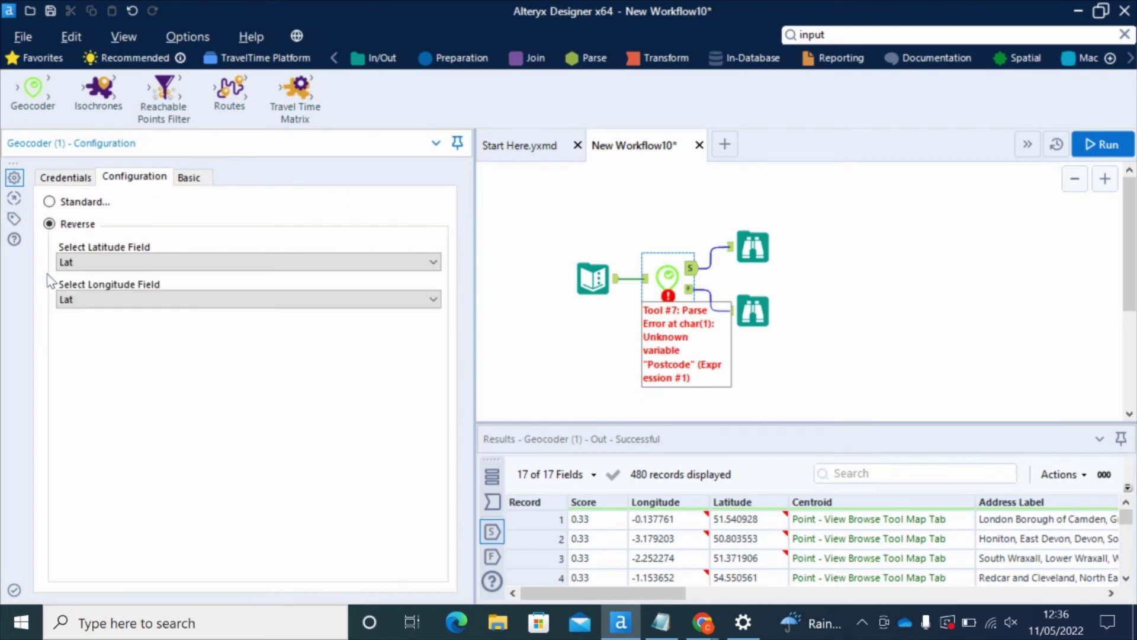
left_click(108, 299)
left_click(93, 324)
left_click(190, 178)
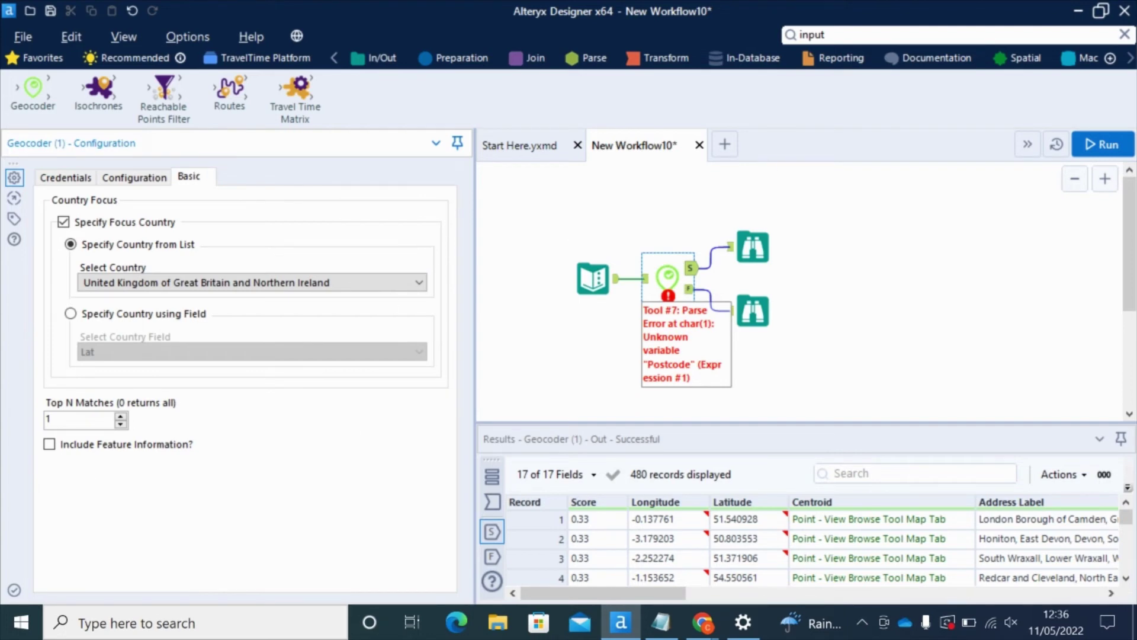
left_click(1105, 145)
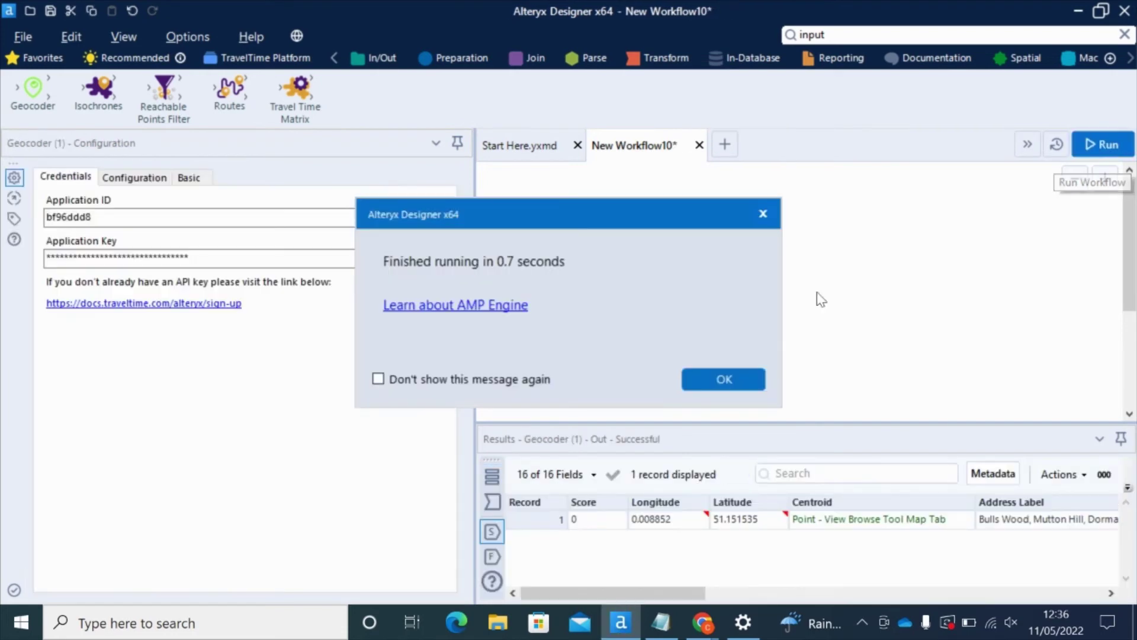
Show the single reverse-geocoded record at Bulls Wood, Mutton Hill and scroll to its address columns
left_click(717, 382)
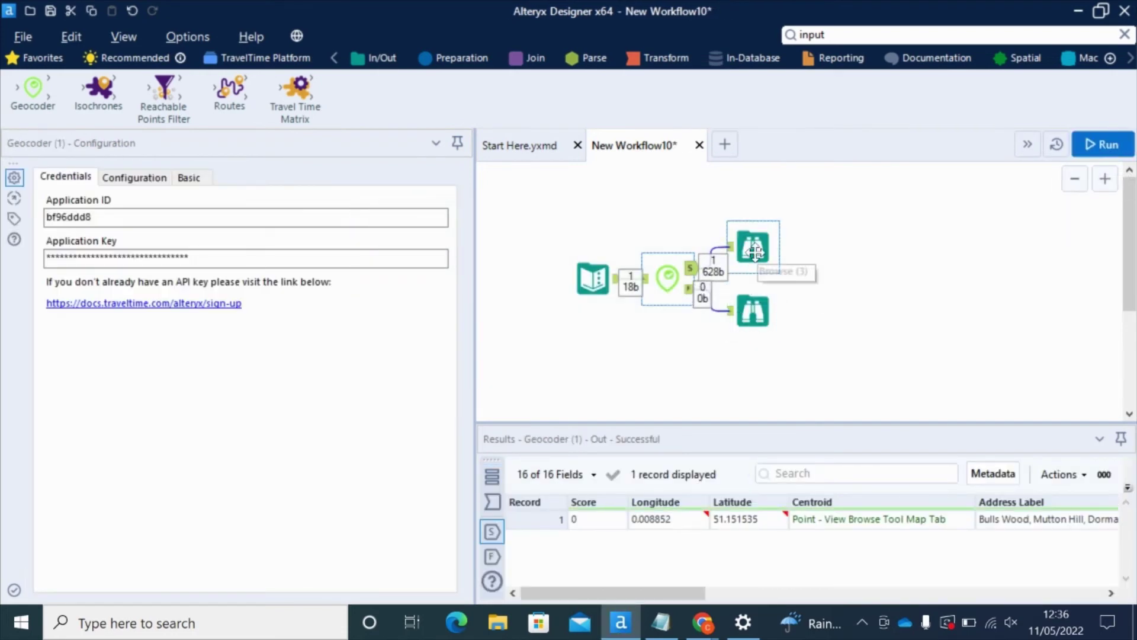
left_click(756, 255)
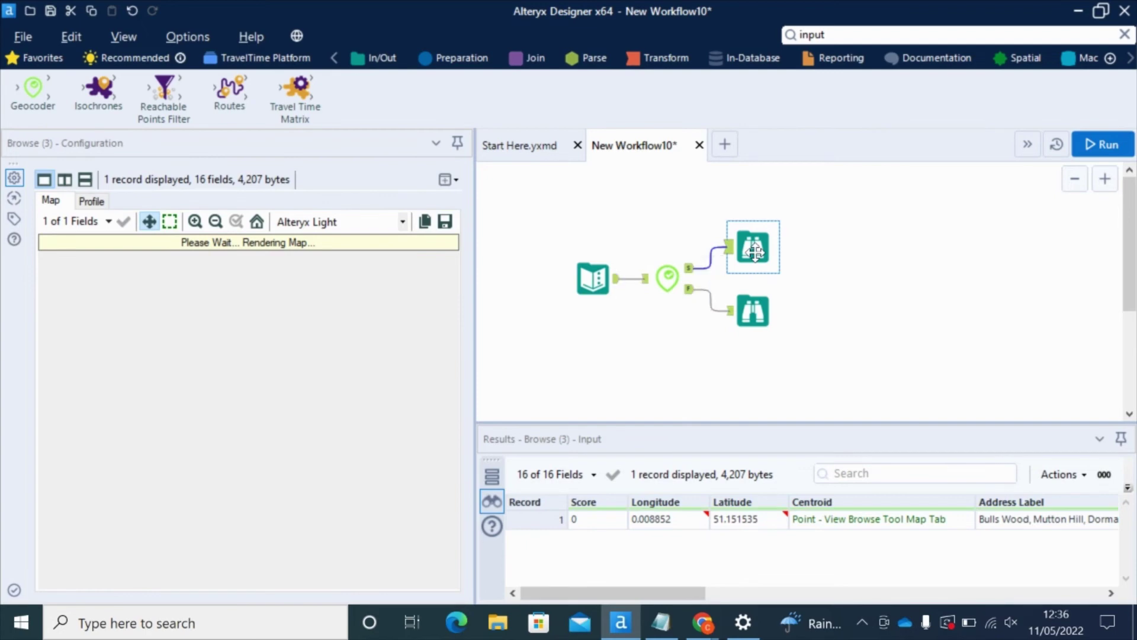
left_click_drag(473, 239, 406, 237)
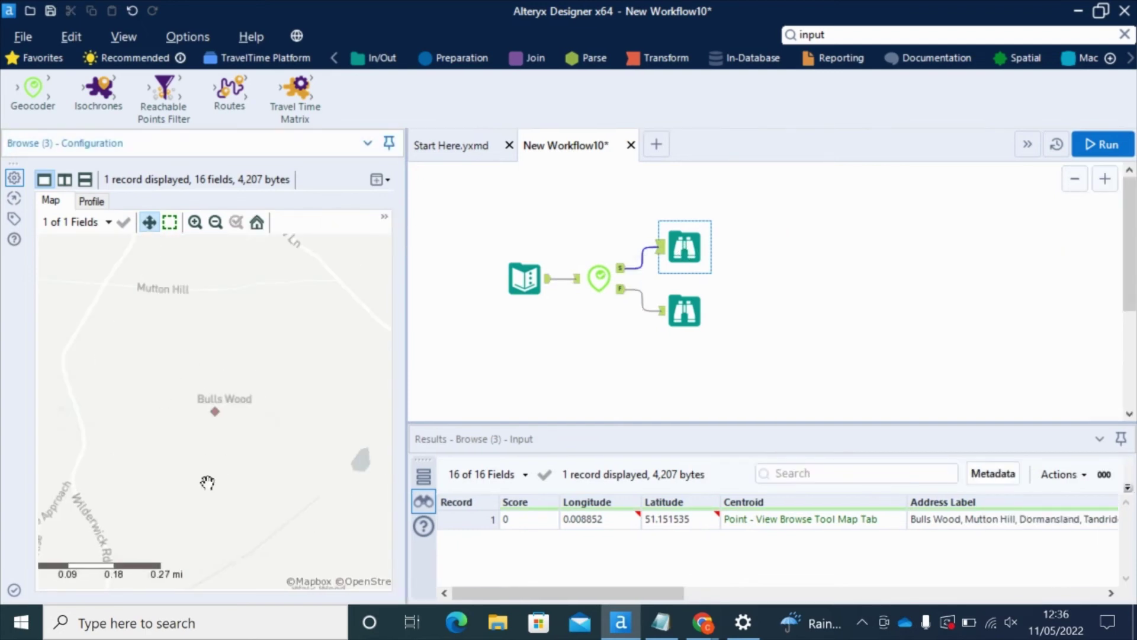
left_click(466, 525)
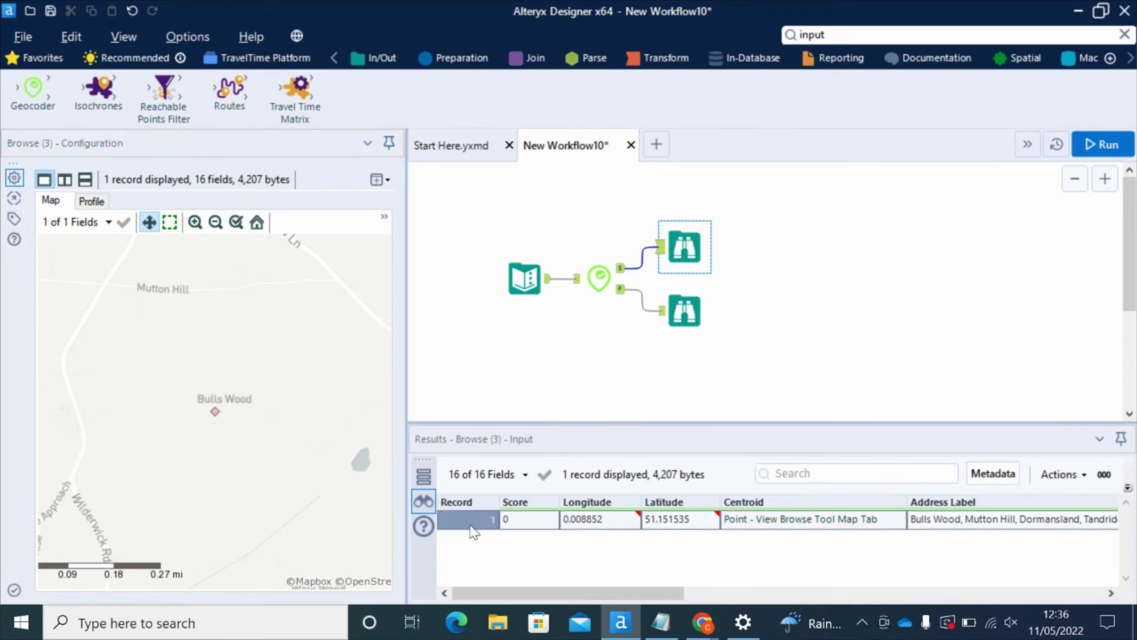
left_click_drag(559, 589, 693, 591)
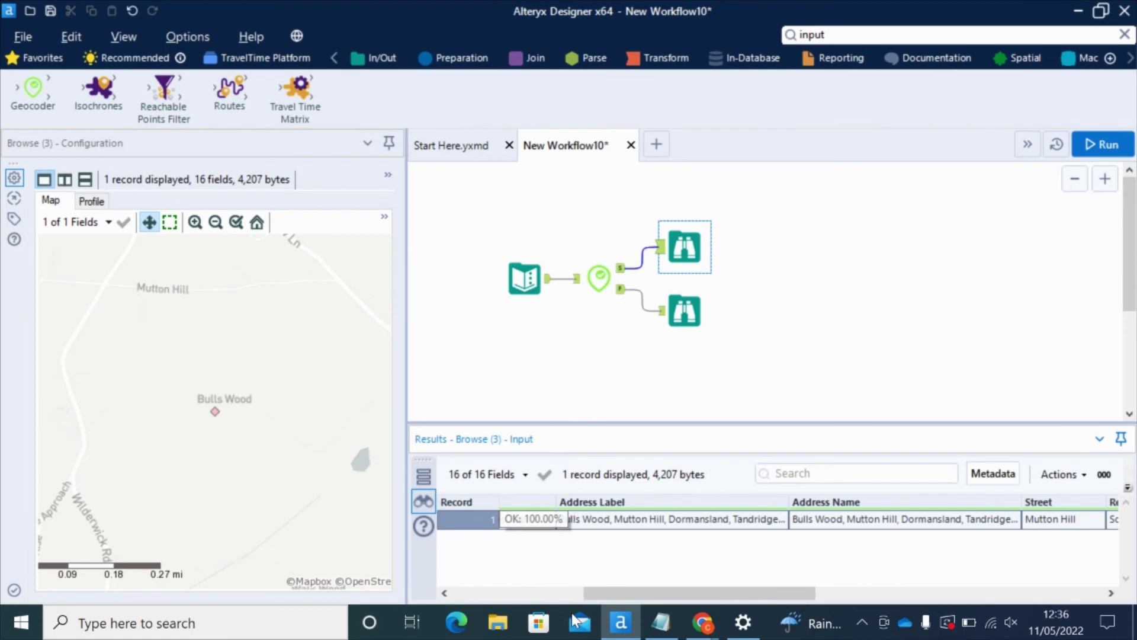